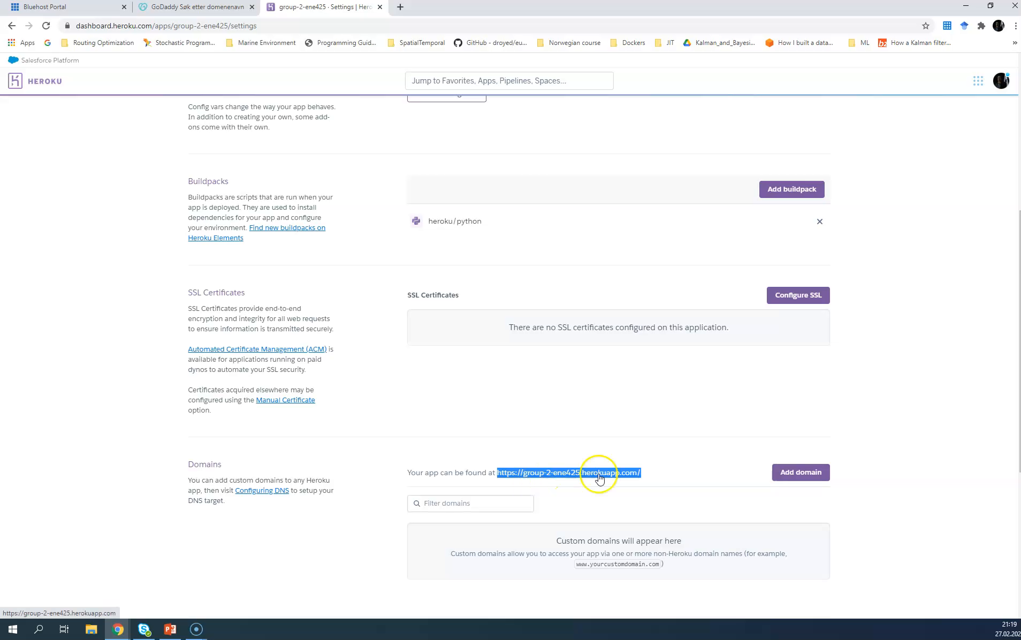
Highlight the app's default herokuapp.com address in the Heroku Domains section
{"action": "left_click", "coordinate": [662, 478]}
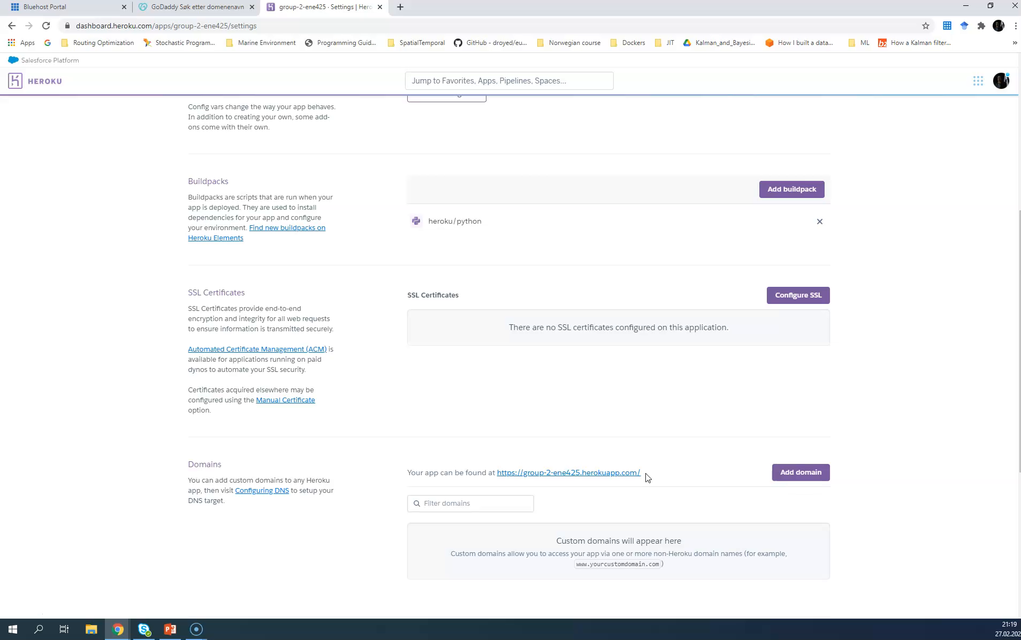
{"action": "left_click_drag", "start_coordinate": [646, 475], "coordinate": [497, 474]}
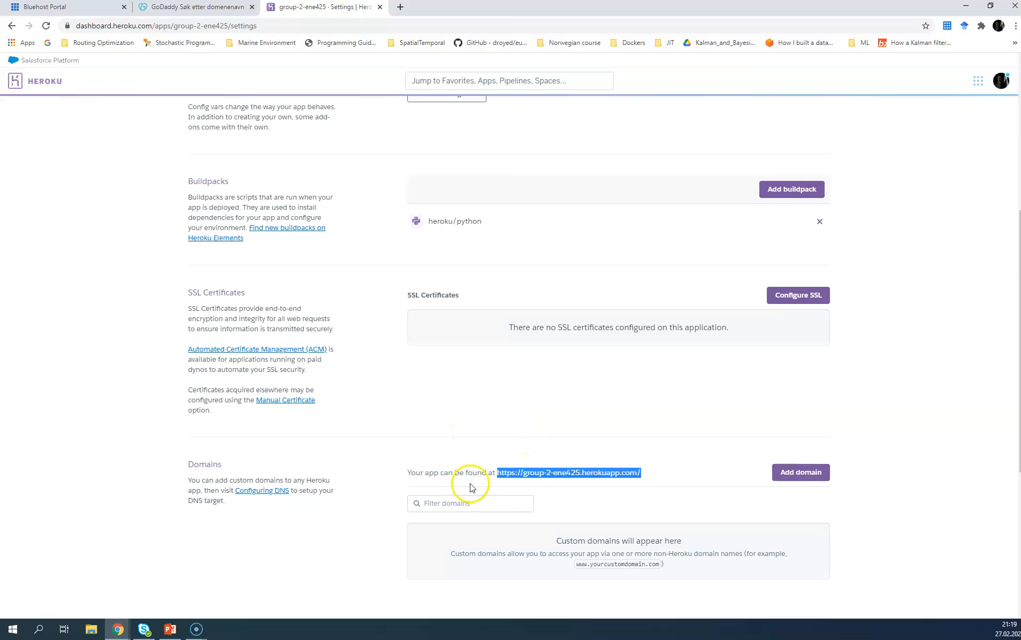
Open a blank new Chrome tab, discard the typed addresses, and return to Heroku Settings
{"action": "left_click", "coordinate": [400, 7]}
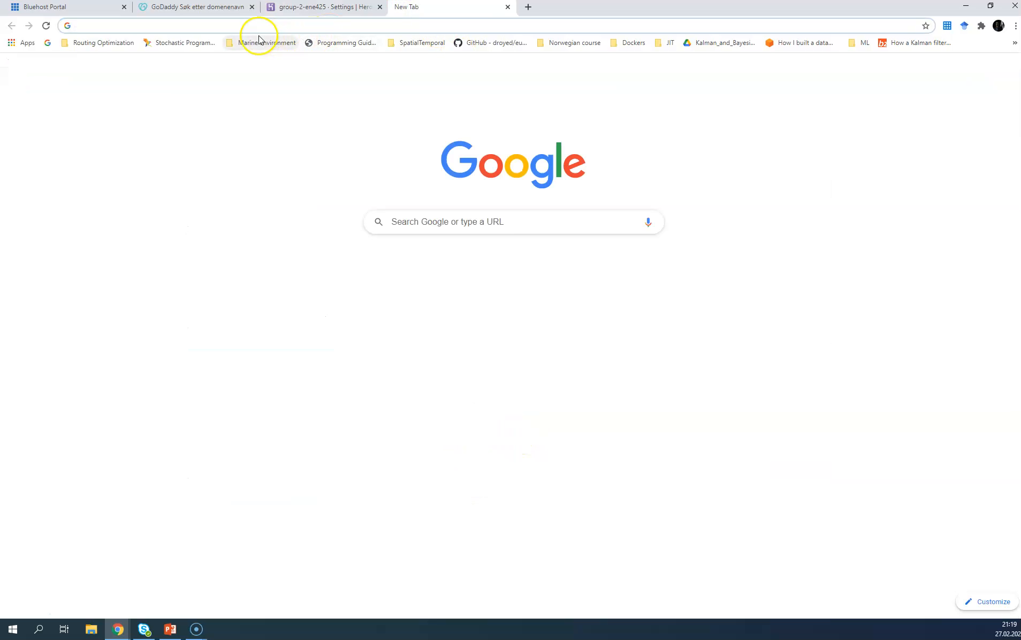
{"action": "type", "text": "www.c"}
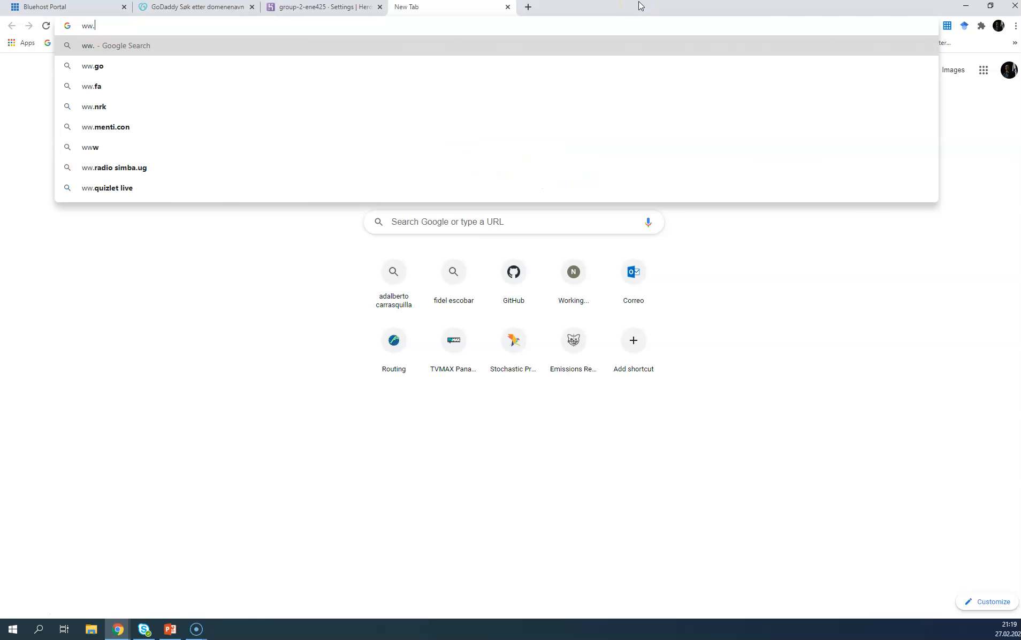
{"action": "key", "text": "BackSpace"}
{"action": "key", "text": "BackSpace"}
{"action": "key", "text": "BackSpace"}
{"action": "key", "text": "BackSpace"}
{"action": "key", "text": "BackSpace"}
{"action": "key", "text": "BackSpace"}
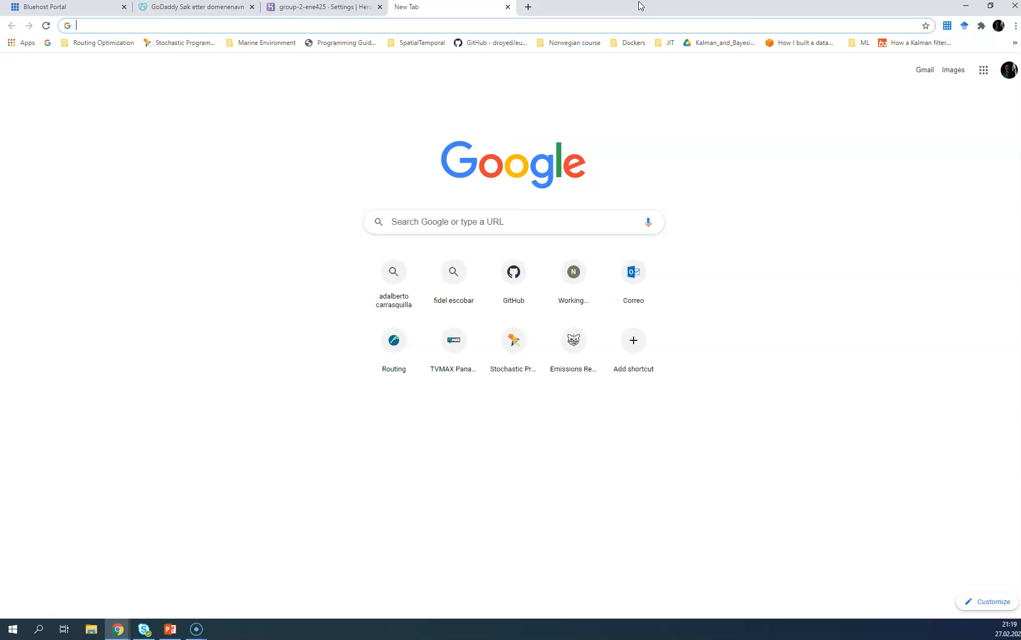
{"action": "type", "text": "enegy.com"}
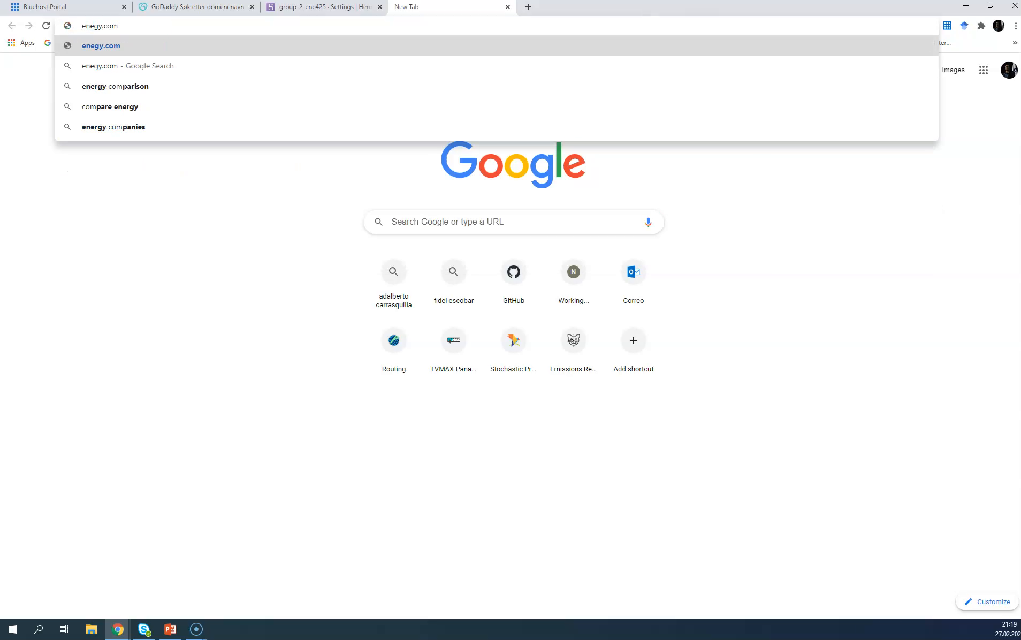
{"action": "key", "text": "Escape"}
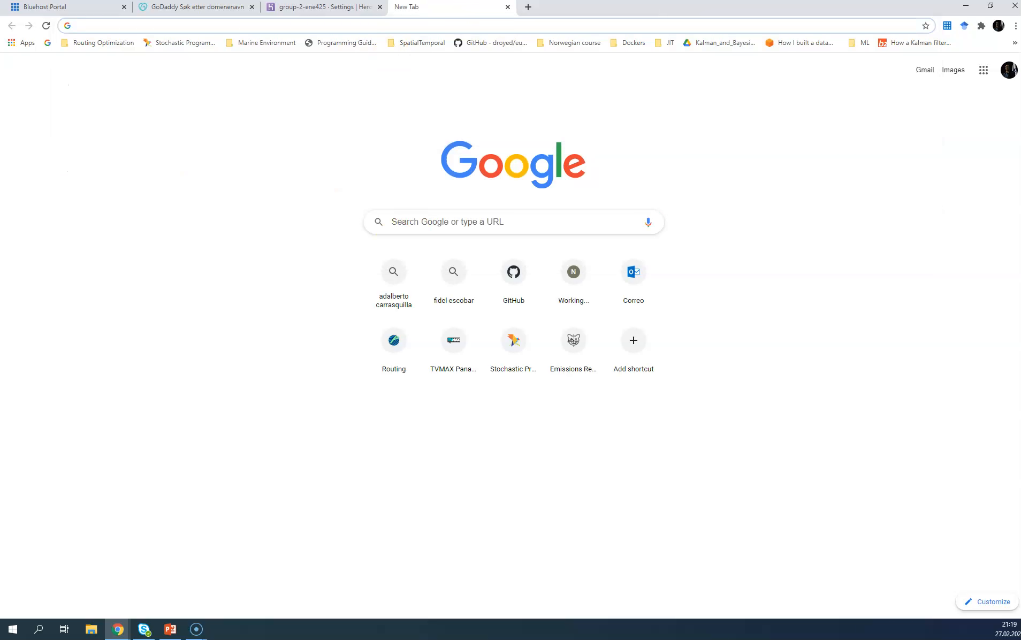
{"action": "left_click", "coordinate": [338, 7]}
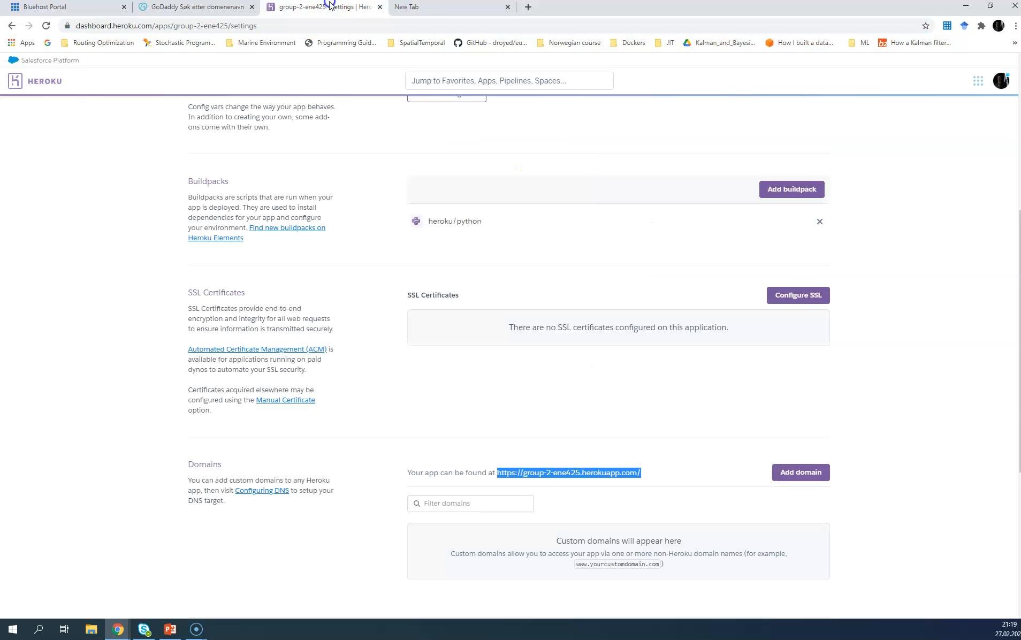
Show slide 31 'How it works' and highlight the XXXX.com placeholder in point 1
{"action": "left_click", "coordinate": [170, 629]}
{"action": "left_click", "coordinate": [99, 510]}
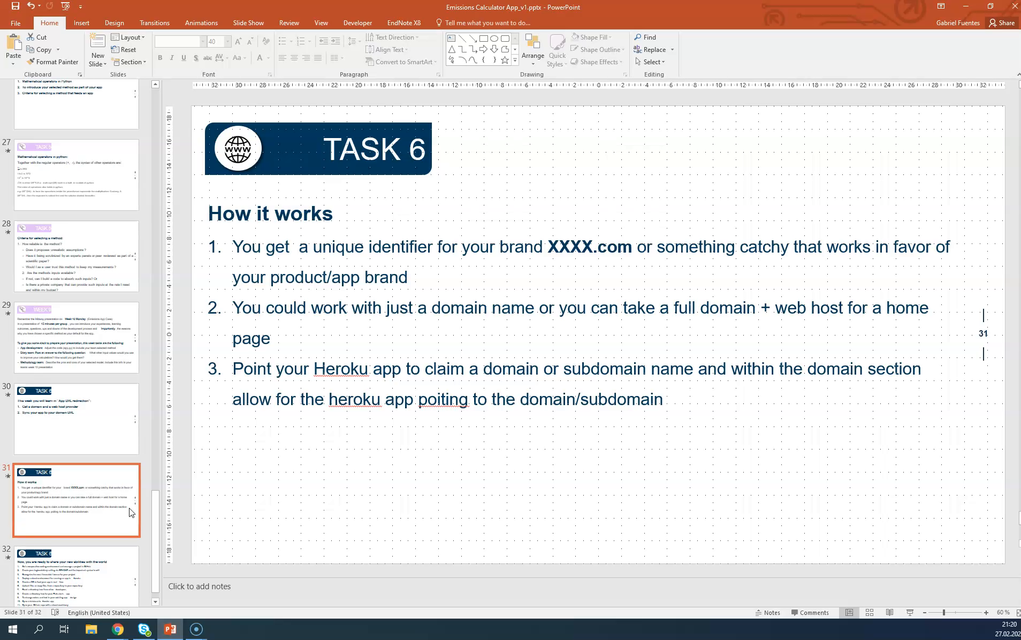
{"action": "left_click_drag", "start_coordinate": [550, 245], "coordinate": [592, 246]}
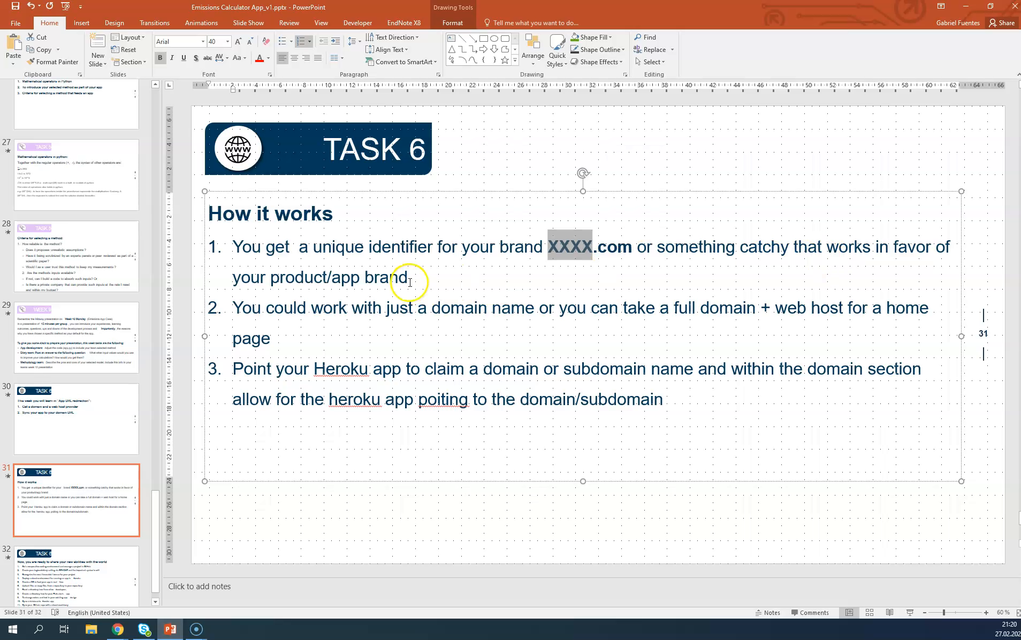
{"action": "left_click", "coordinate": [442, 283]}
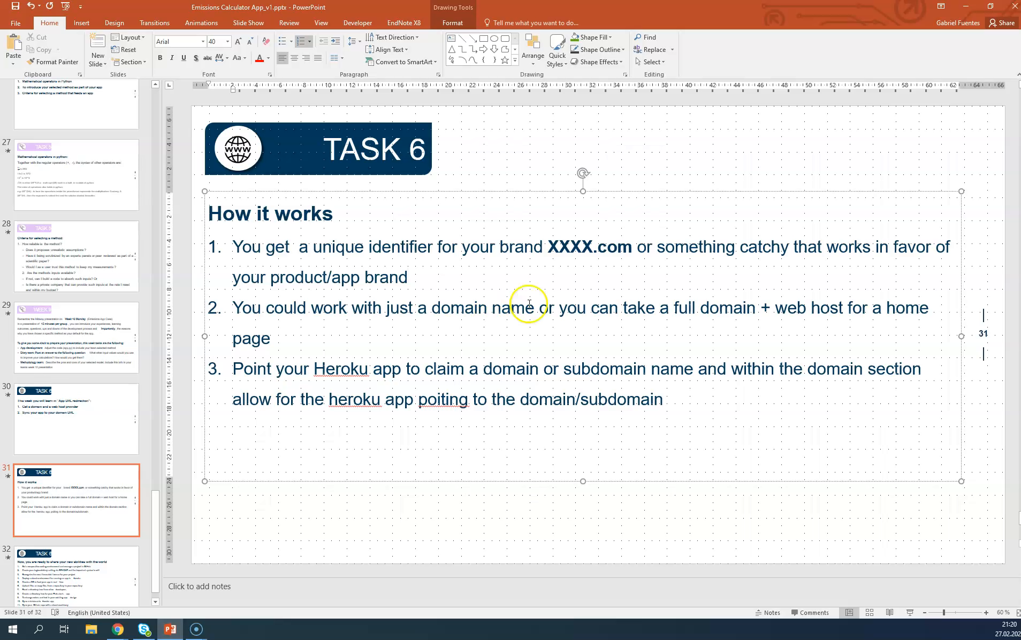
{"action": "left_click_drag", "start_coordinate": [591, 246], "coordinate": [633, 245]}
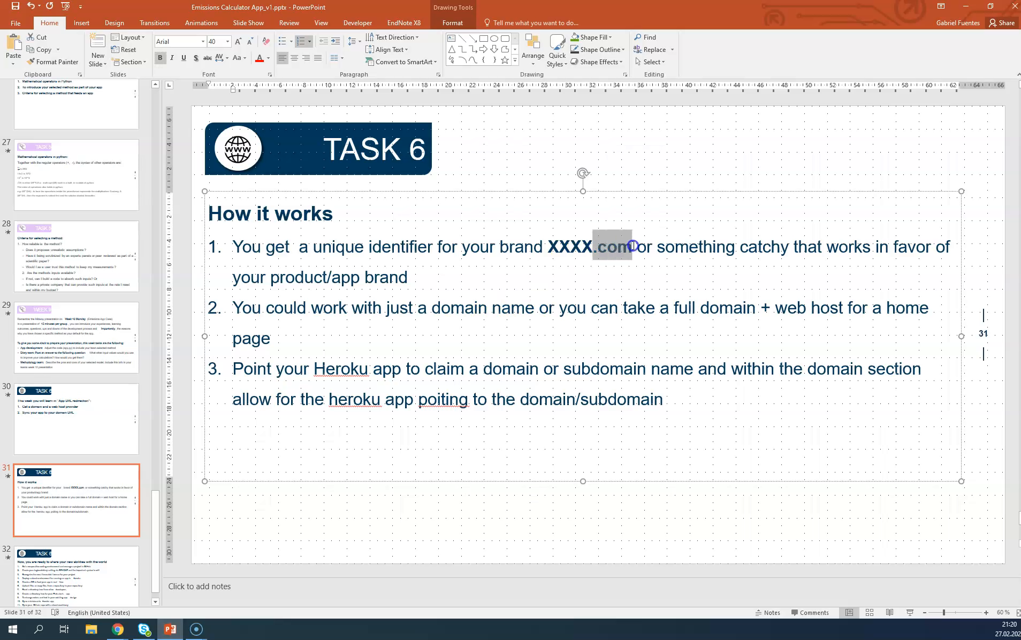
{"action": "left_click", "coordinate": [558, 274]}
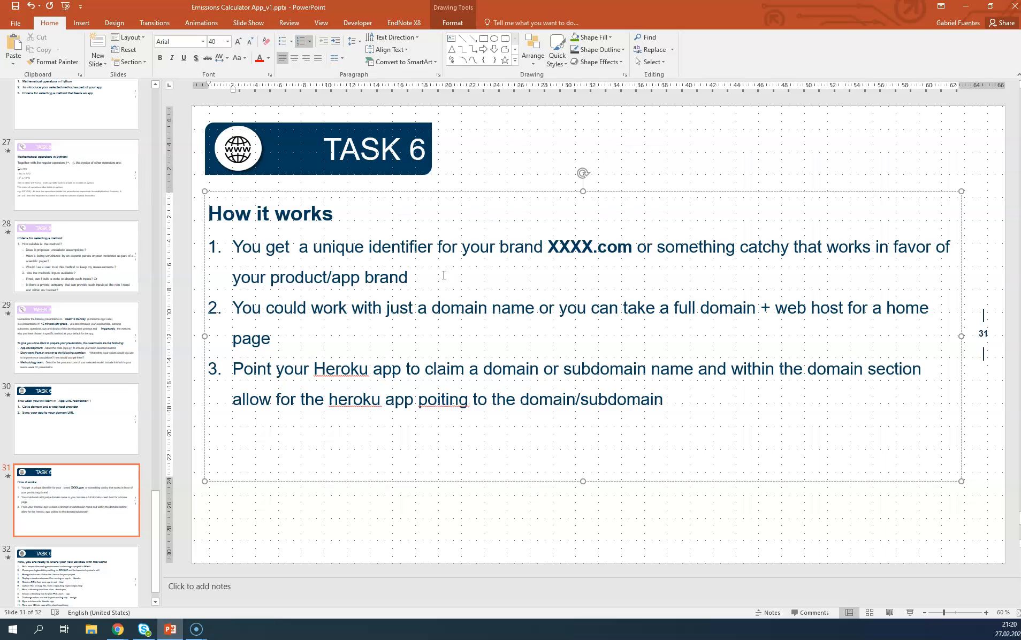
Correct 'poiting' to 'pointing' in point 3 of the slide
{"action": "left_click", "coordinate": [307, 340]}
{"action": "left_click", "coordinate": [440, 399]}
{"action": "type", "text": "ne425/settings"}
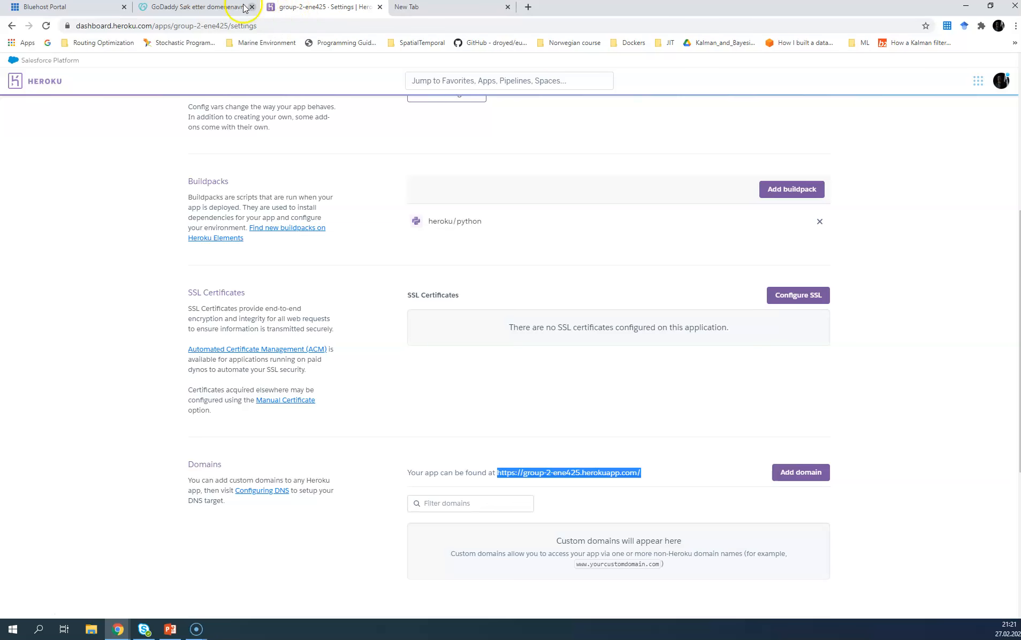
From GoDaddy's Norwegian homepage, search for a domain matching the presenter's name
{"action": "left_click", "coordinate": [215, 7]}
{"action": "left_click", "coordinate": [98, 86]}
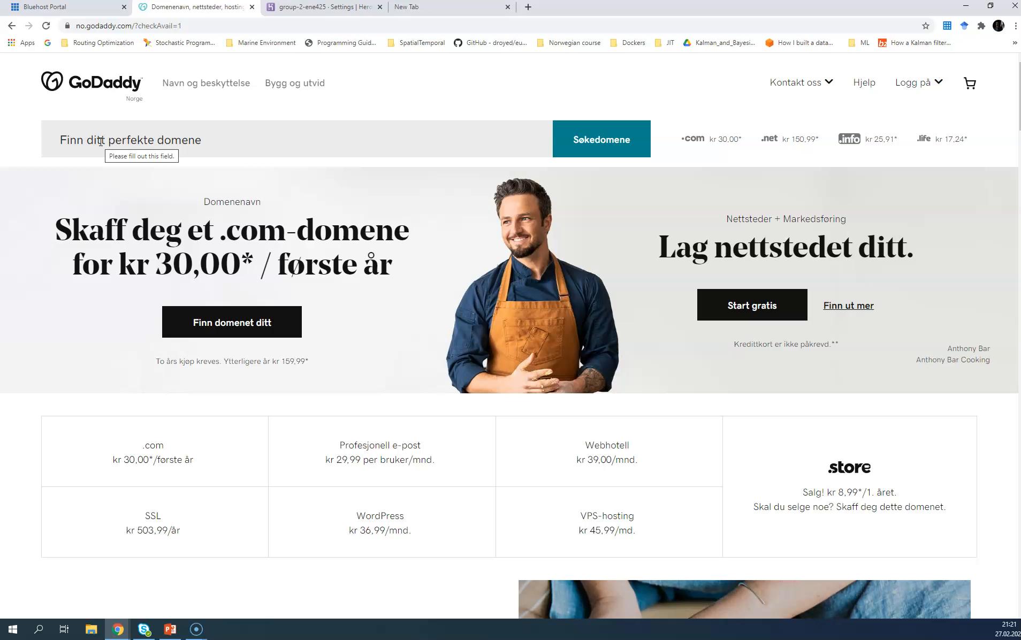
{"action": "left_click", "coordinate": [165, 137]}
{"action": "left_click", "coordinate": [167, 138]}
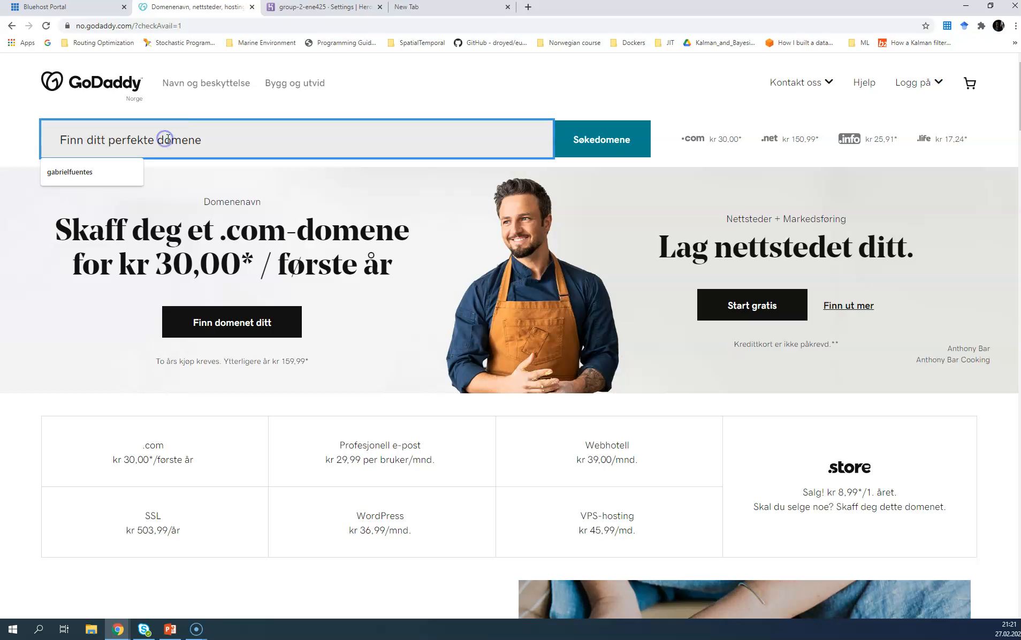
{"action": "type", "text": "gab"}
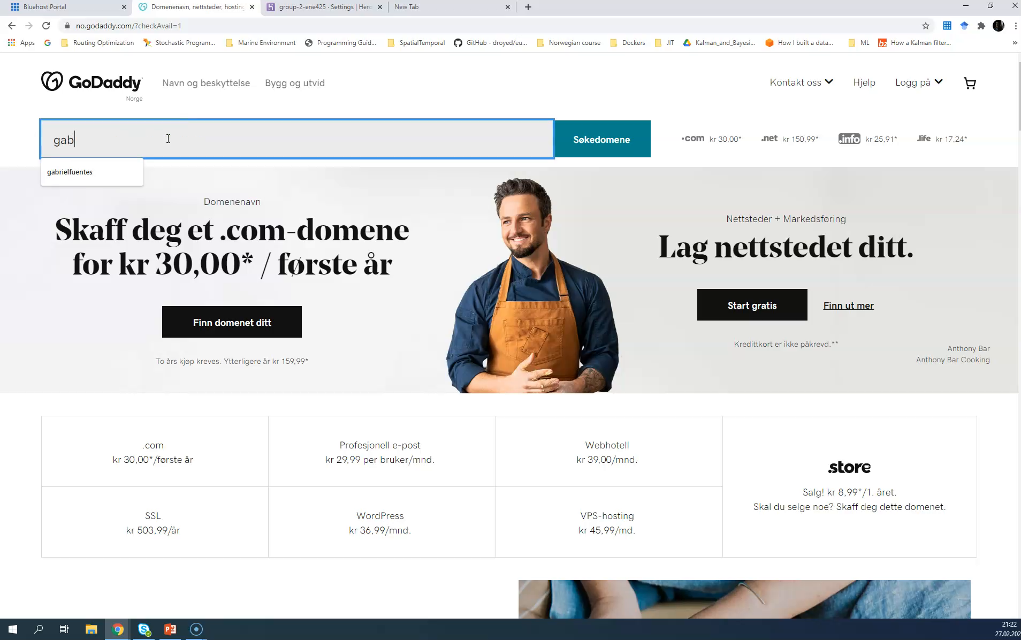
{"action": "type", "text": "rielfuentes"}
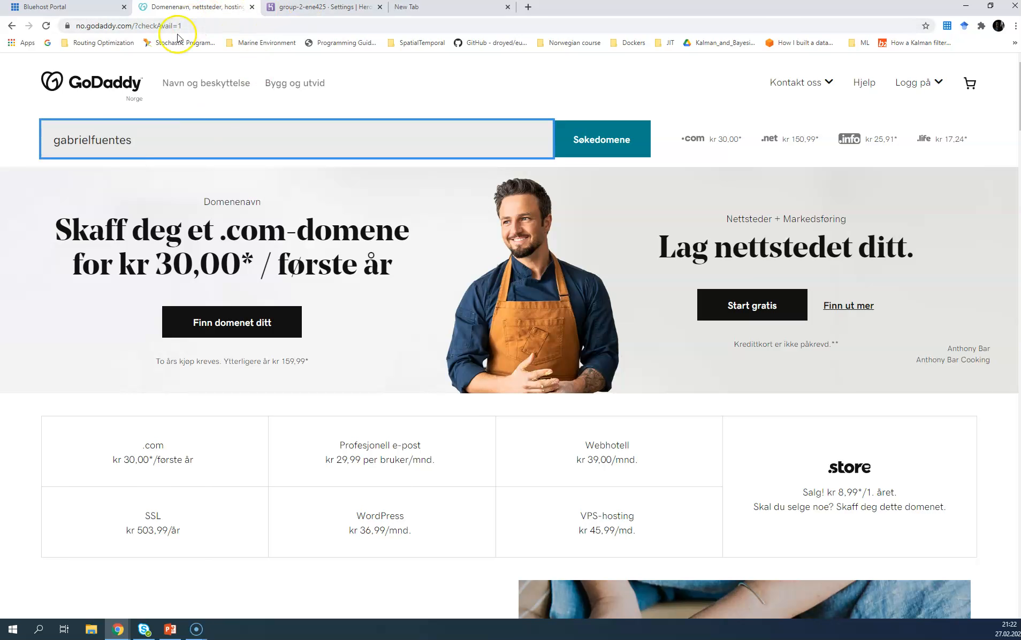
{"action": "left_click", "coordinate": [621, 140]}
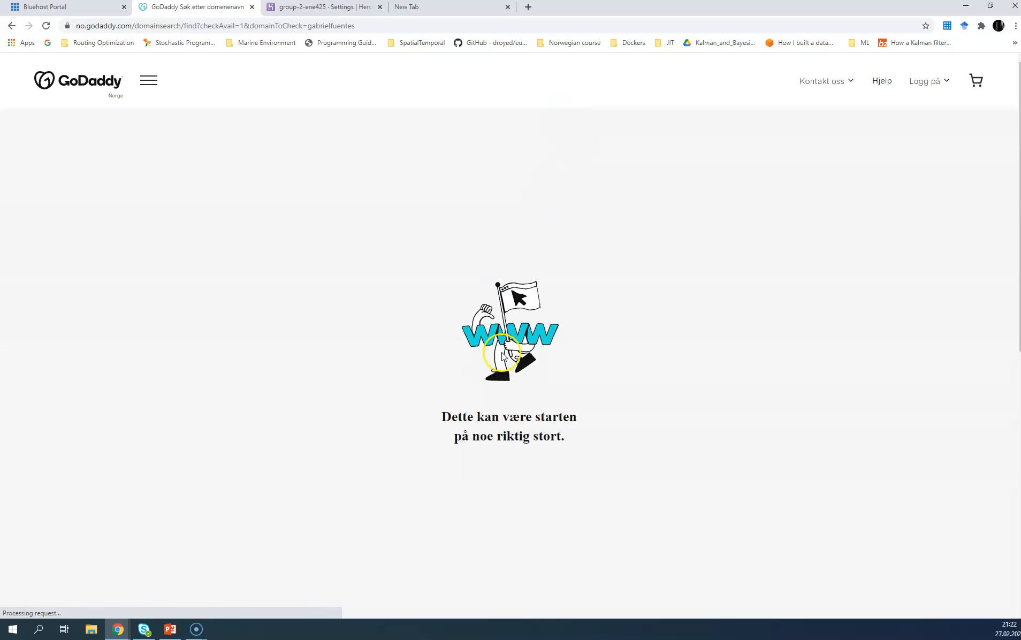
Highlight '.com' in the taken-domain line, beside the .no domain available at kr 69,00
{"action": "scroll", "coordinate": [561, 370], "scroll_direction": "down", "scroll_amount": 3}
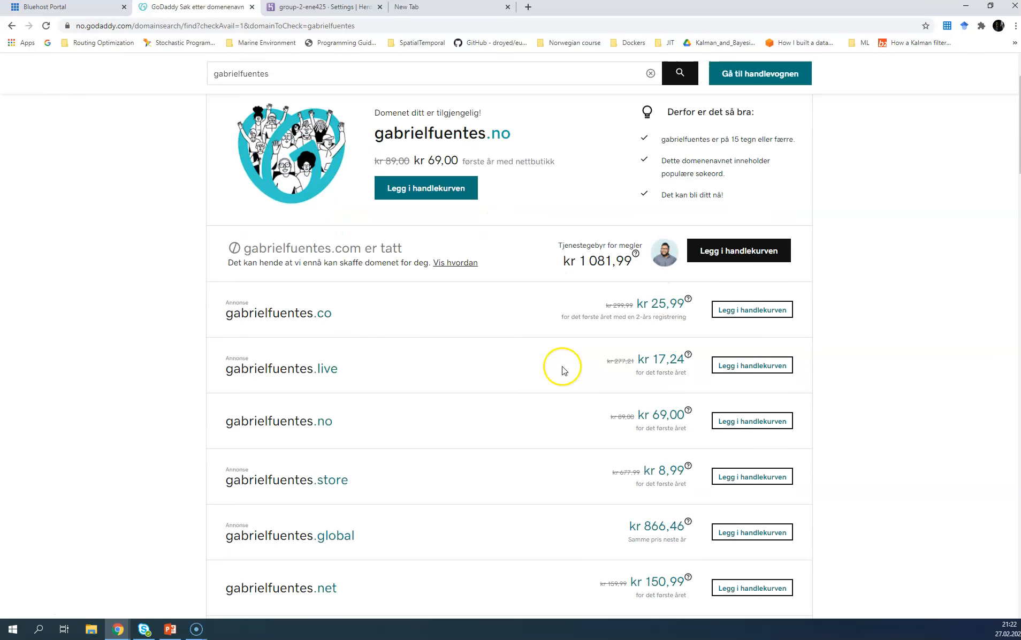
{"action": "scroll", "coordinate": [675, 556], "scroll_direction": "up", "scroll_amount": 2}
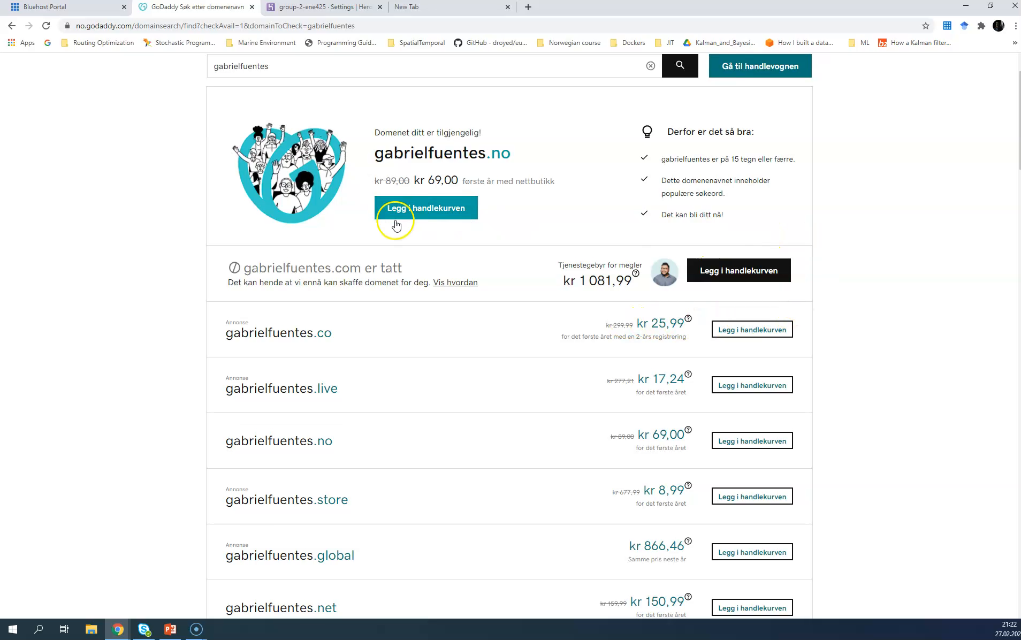
{"action": "left_click_drag", "start_coordinate": [363, 267], "coordinate": [333, 269]}
{"action": "left_click", "coordinate": [332, 269]}
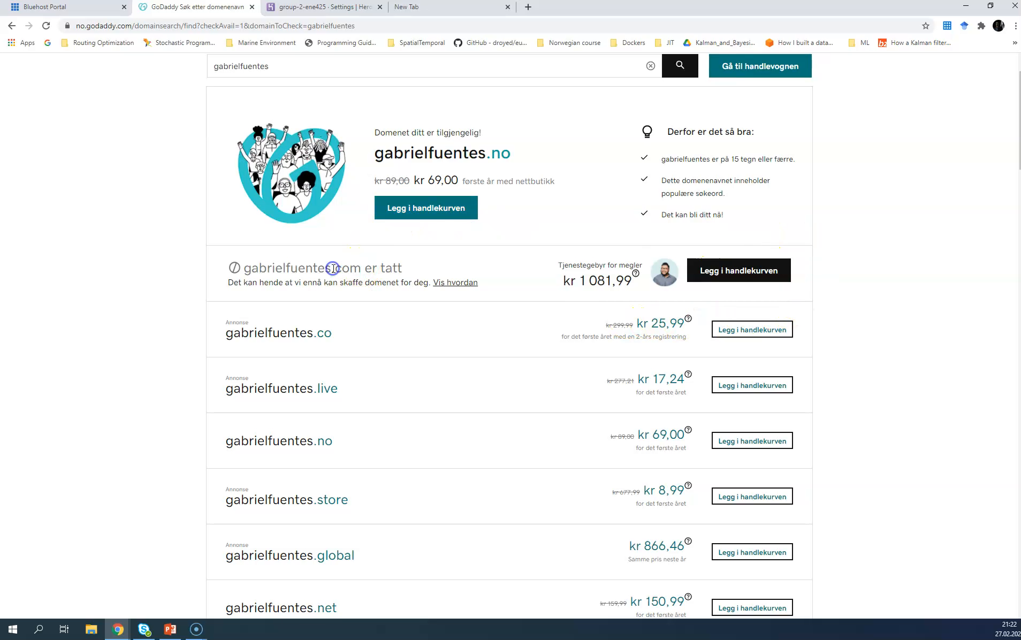
{"action": "left_click_drag", "start_coordinate": [332, 269], "coordinate": [342, 269]}
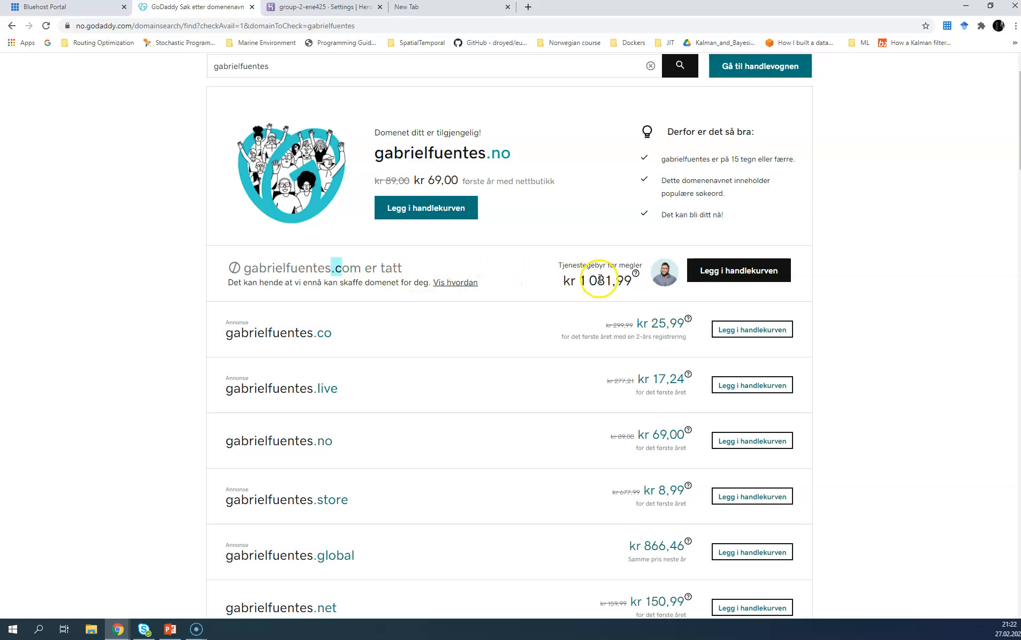
{"action": "left_click_drag", "start_coordinate": [362, 269], "coordinate": [243, 274]}
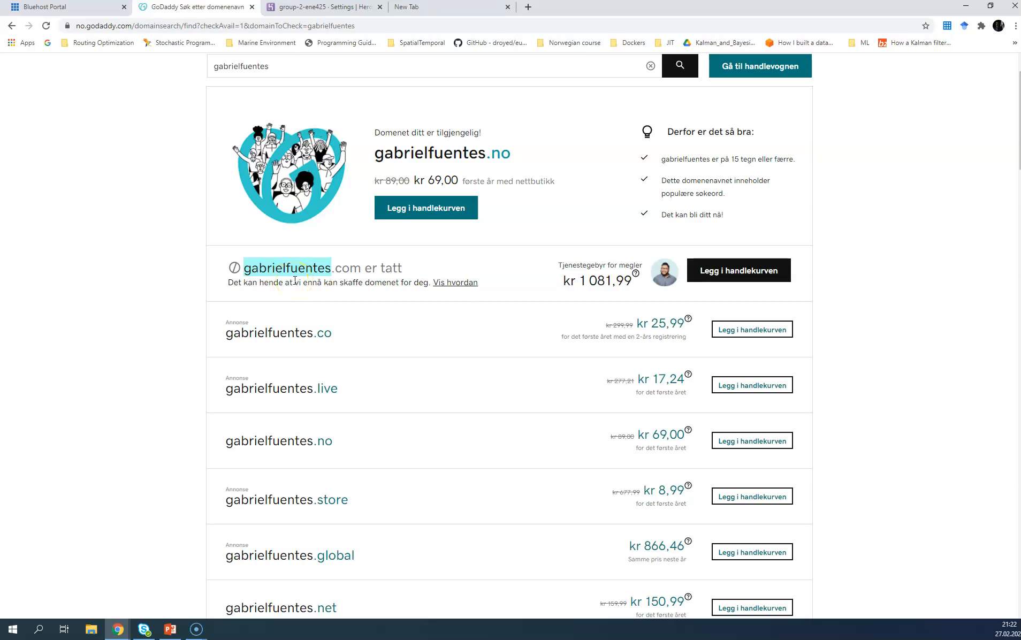
{"action": "double_click", "coordinate": [339, 268]}
{"action": "left_click_drag", "start_coordinate": [337, 270], "coordinate": [332, 269]}
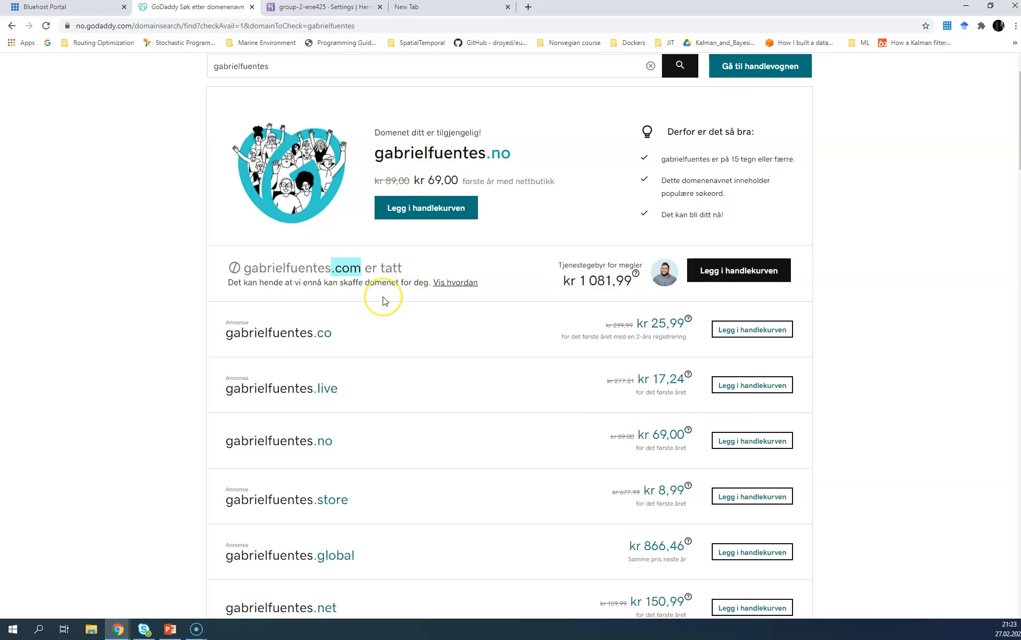
{"action": "scroll", "coordinate": [382, 300], "scroll_direction": "up", "scroll_amount": 1}
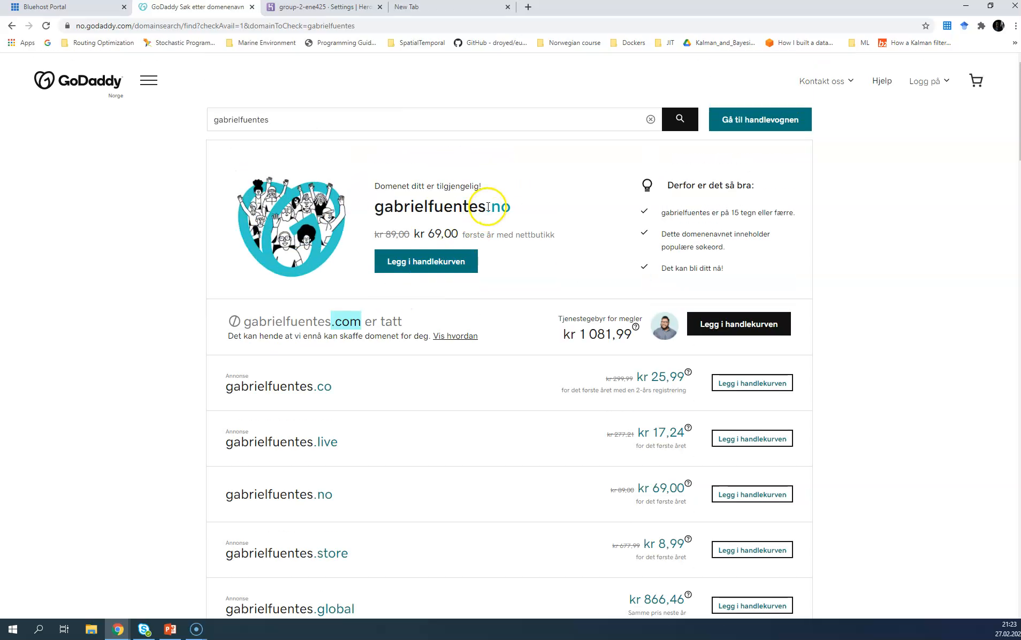
{"action": "left_click_drag", "start_coordinate": [487, 208], "coordinate": [518, 209]}
{"action": "scroll", "coordinate": [428, 422], "scroll_direction": "down", "scroll_amount": 2}
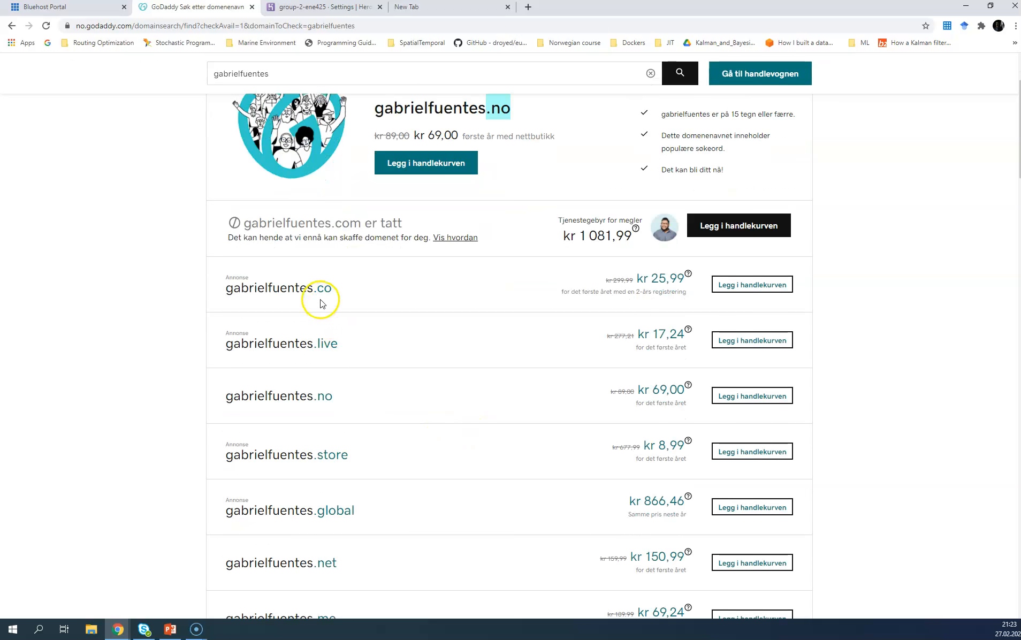
{"action": "left_click_drag", "start_coordinate": [313, 289], "coordinate": [333, 289]}
{"action": "scroll", "coordinate": [348, 461], "scroll_direction": "down", "scroll_amount": 2}
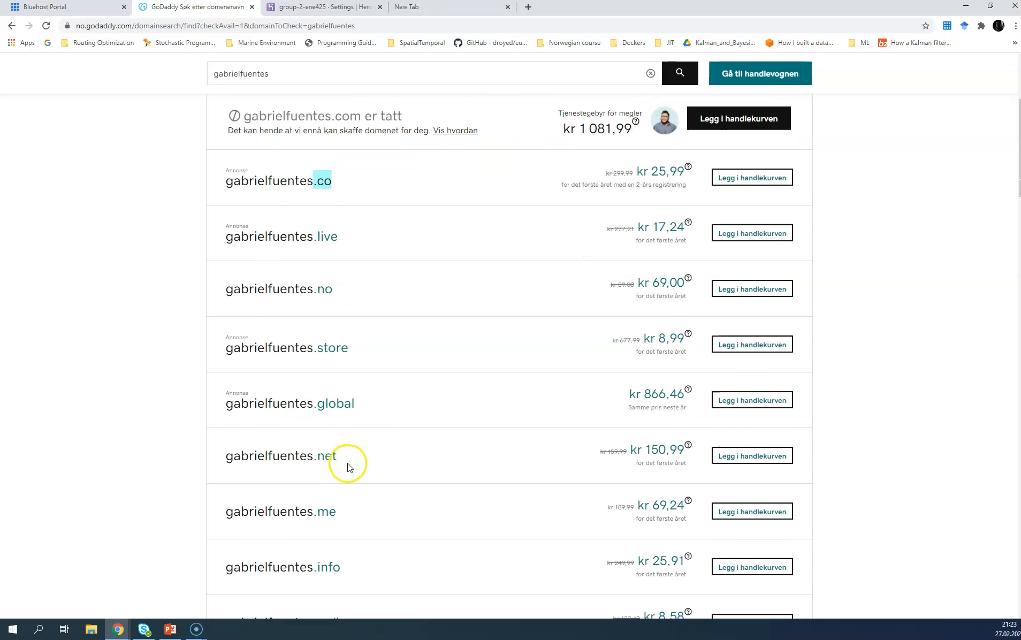
{"action": "scroll", "coordinate": [348, 477], "scroll_direction": "down", "scroll_amount": 4}
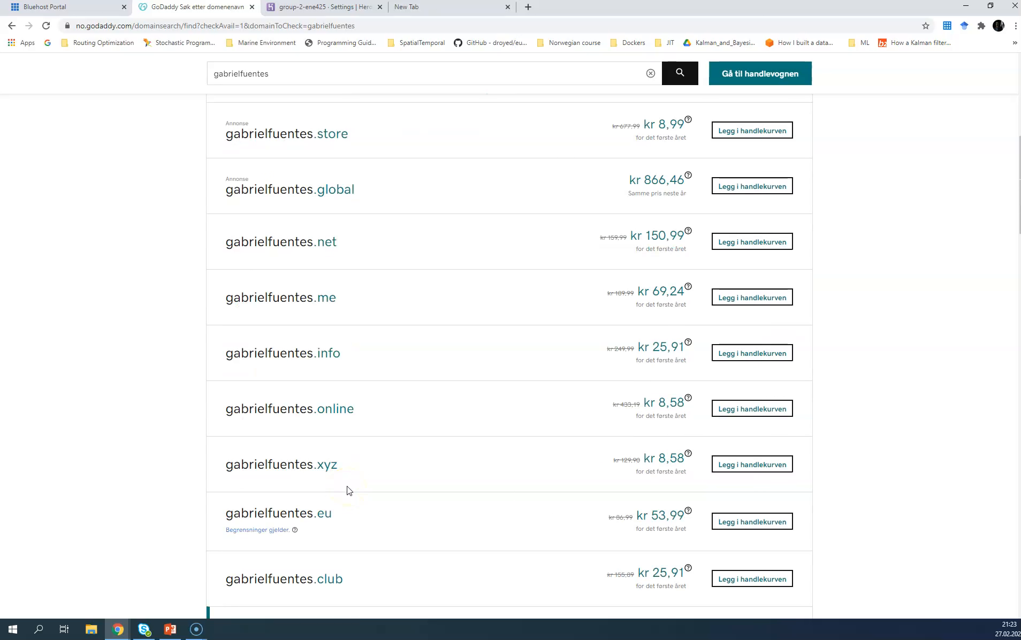
{"action": "scroll", "coordinate": [349, 491], "scroll_direction": "down", "scroll_amount": 1}
{"action": "scroll", "coordinate": [349, 490], "scroll_direction": "down", "scroll_amount": 5}
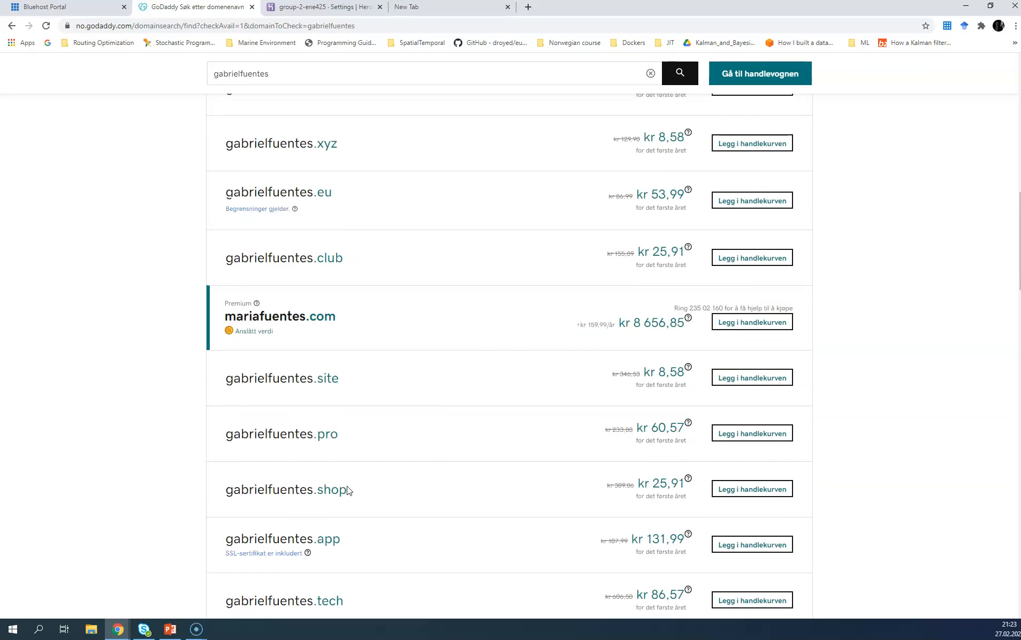
{"action": "scroll", "coordinate": [348, 491], "scroll_direction": "down", "scroll_amount": 4}
{"action": "scroll", "coordinate": [349, 491], "scroll_direction": "up", "scroll_amount": 17}
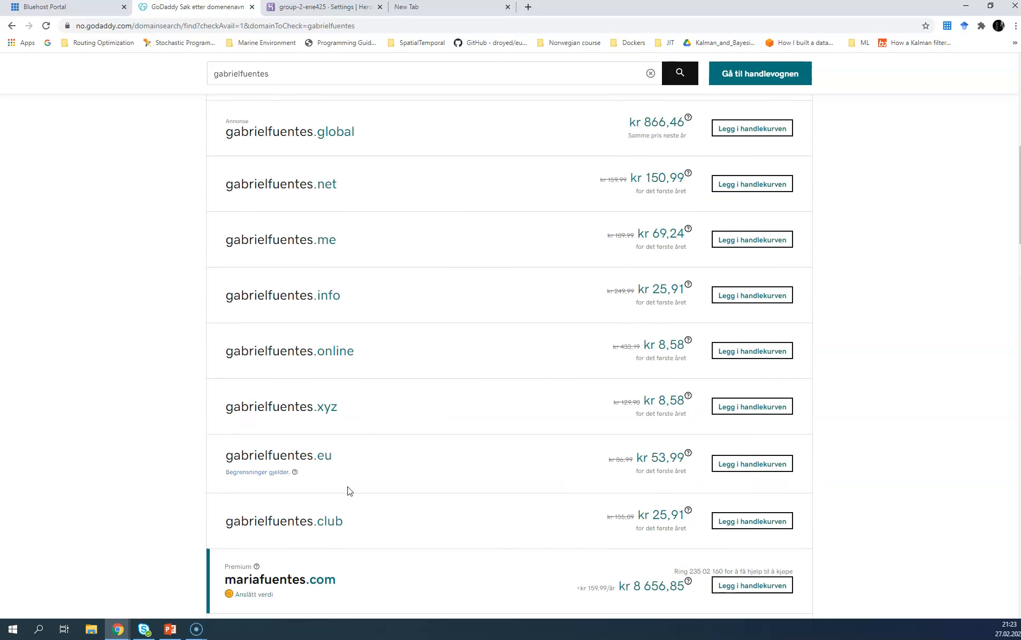
{"action": "scroll", "coordinate": [342, 549], "scroll_direction": "down", "scroll_amount": 2}
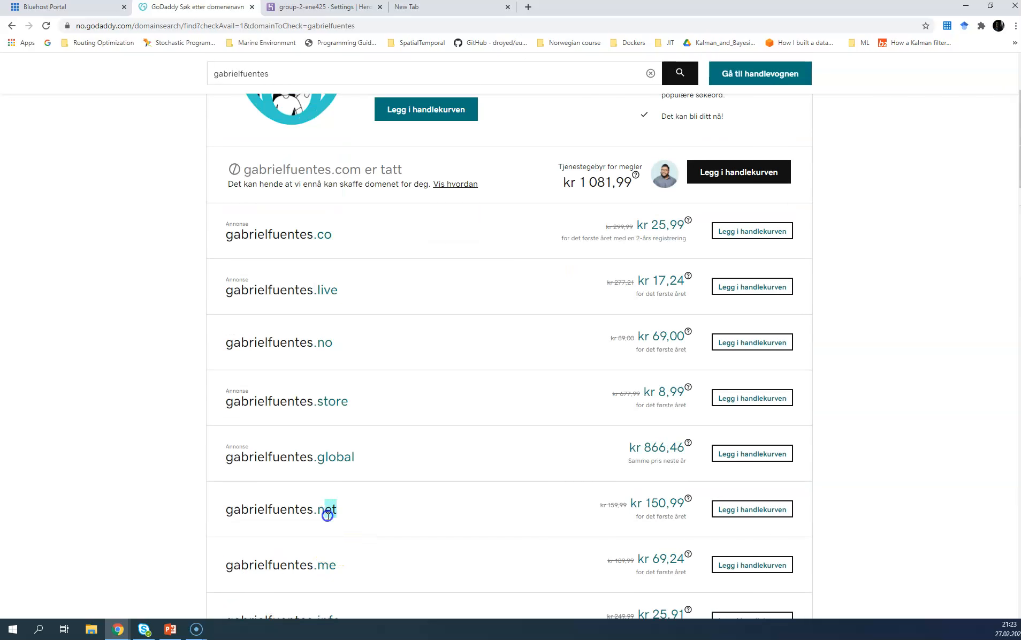
{"action": "left_click_drag", "start_coordinate": [317, 517], "coordinate": [312, 517]}
{"action": "left_click", "coordinate": [404, 527]}
{"action": "left_click_drag", "start_coordinate": [332, 345], "coordinate": [313, 346]}
{"action": "left_click", "coordinate": [361, 347]}
{"action": "left_click", "coordinate": [381, 405]}
{"action": "scroll", "coordinate": [369, 408], "scroll_direction": "down", "scroll_amount": 4}
{"action": "scroll", "coordinate": [383, 419], "scroll_direction": "down", "scroll_amount": 6}
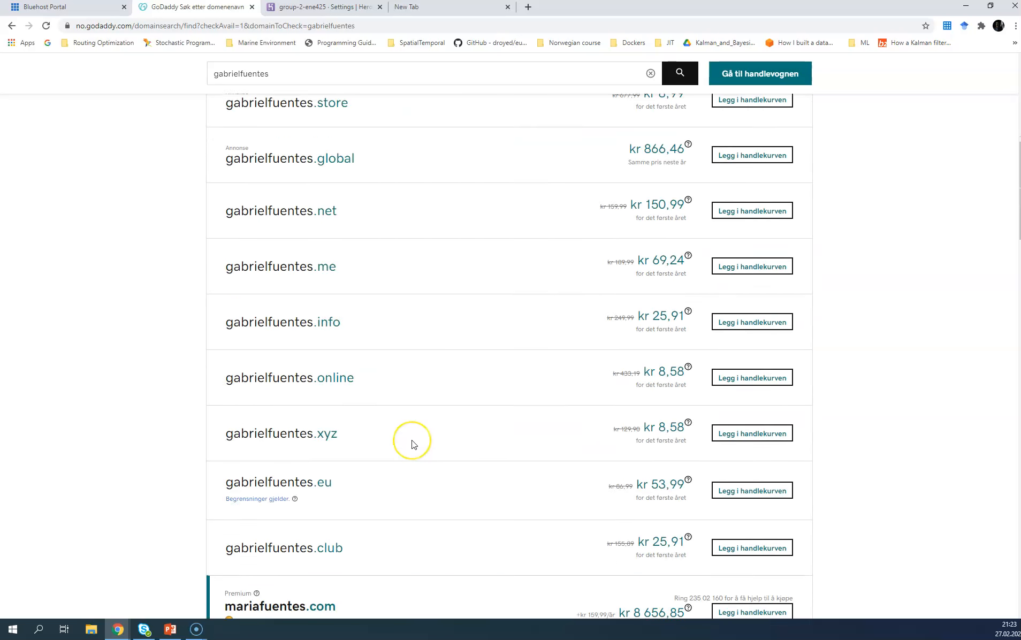
{"action": "scroll", "coordinate": [381, 471], "scroll_direction": "down", "scroll_amount": 5}
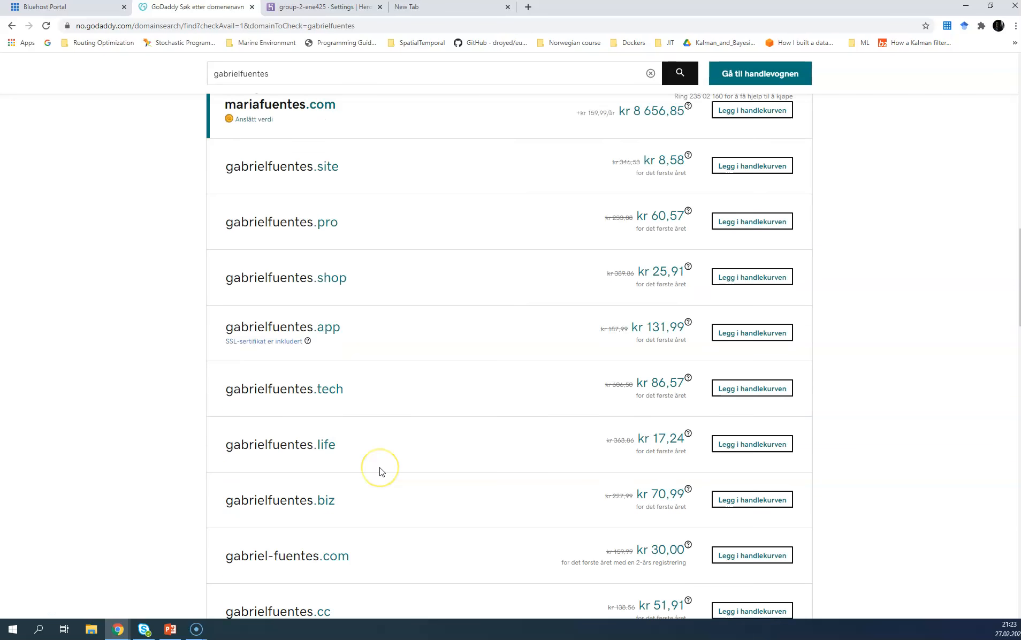
{"action": "scroll", "coordinate": [377, 463], "scroll_direction": "down", "scroll_amount": 5}
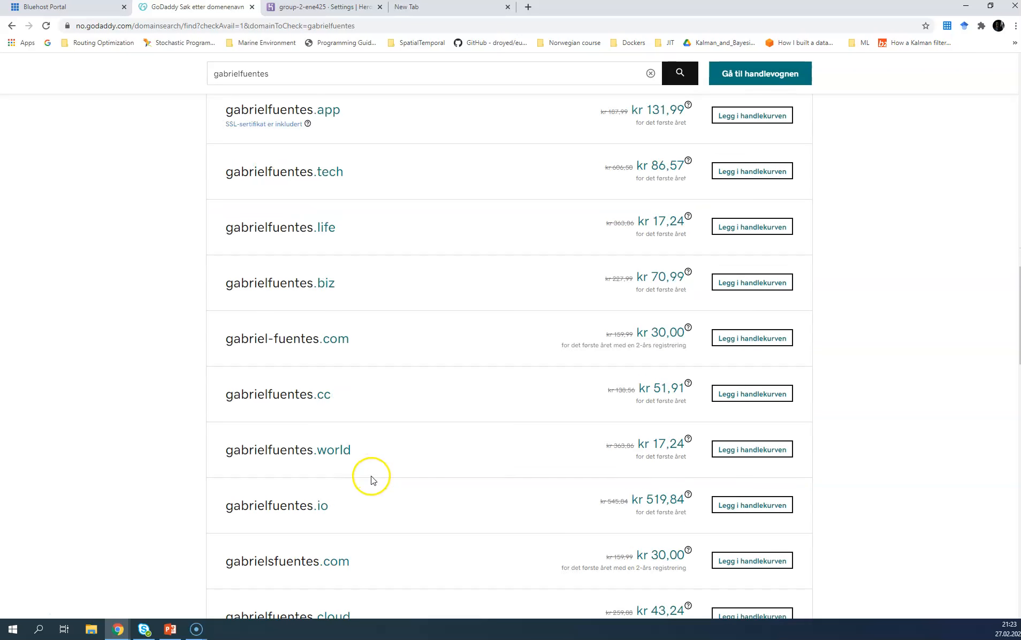
{"action": "scroll", "coordinate": [322, 603], "scroll_direction": "down", "scroll_amount": 5}
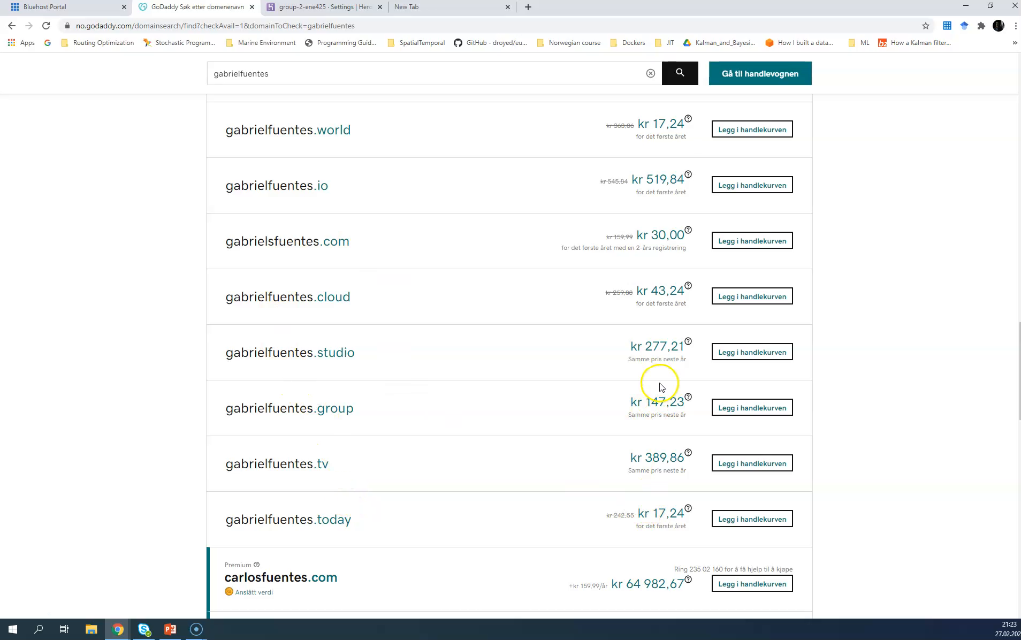
{"action": "scroll", "coordinate": [553, 450], "scroll_direction": "up", "scroll_amount": 15}
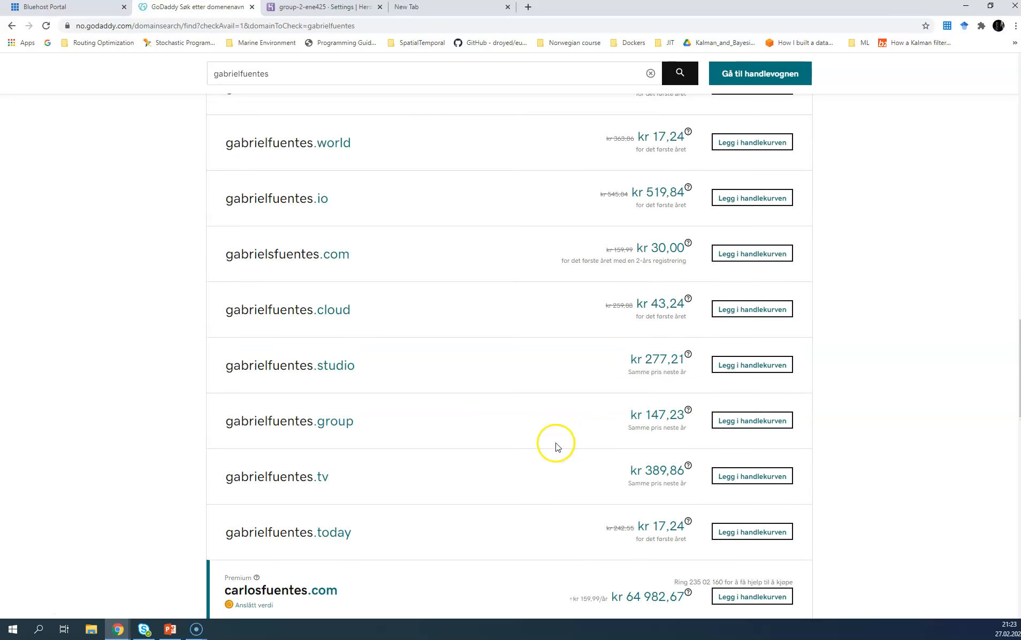
{"action": "scroll", "coordinate": [551, 463], "scroll_direction": "up", "scroll_amount": 7}
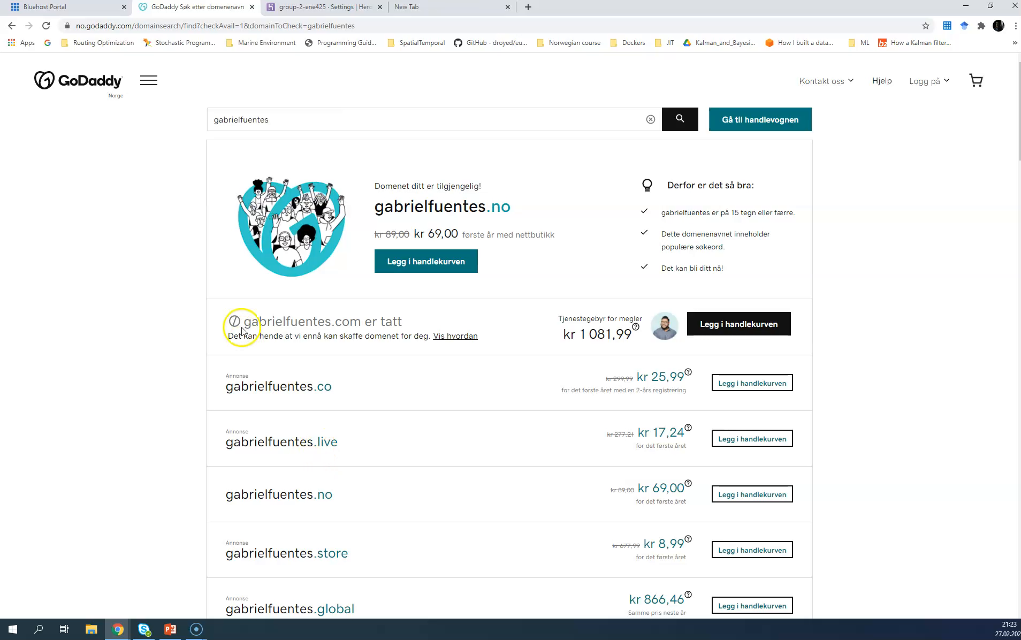
Reload the Bluehost portal Home page and highlight my.bluehost.com in the address bar
{"action": "left_click", "coordinate": [74, 13]}
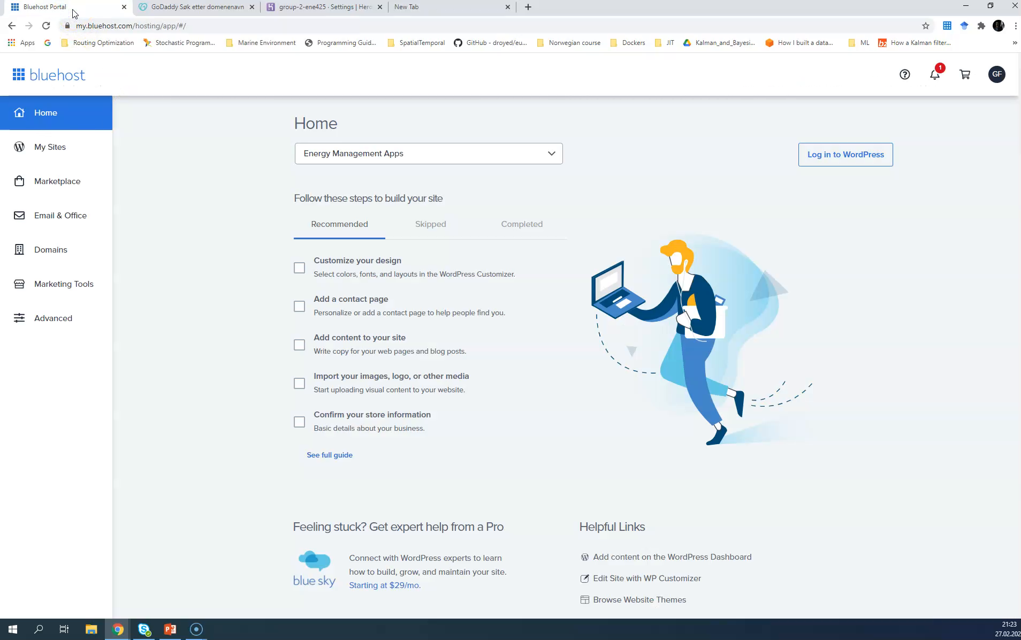
{"action": "left_click", "coordinate": [84, 76]}
{"action": "left_click_drag", "start_coordinate": [157, 25], "coordinate": [76, 26]}
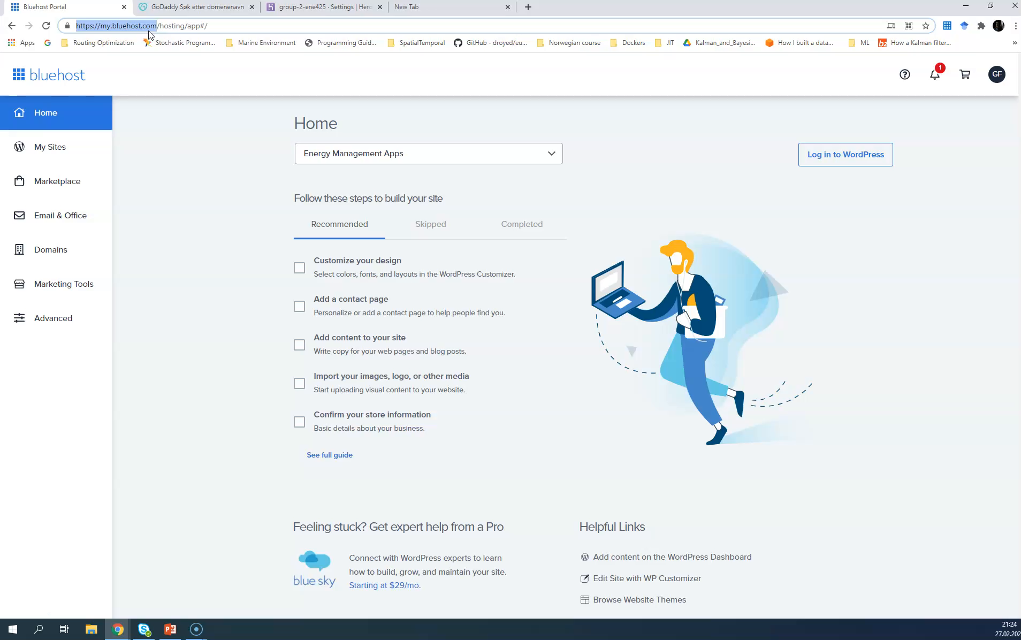
{"action": "left_click", "coordinate": [251, 24]}
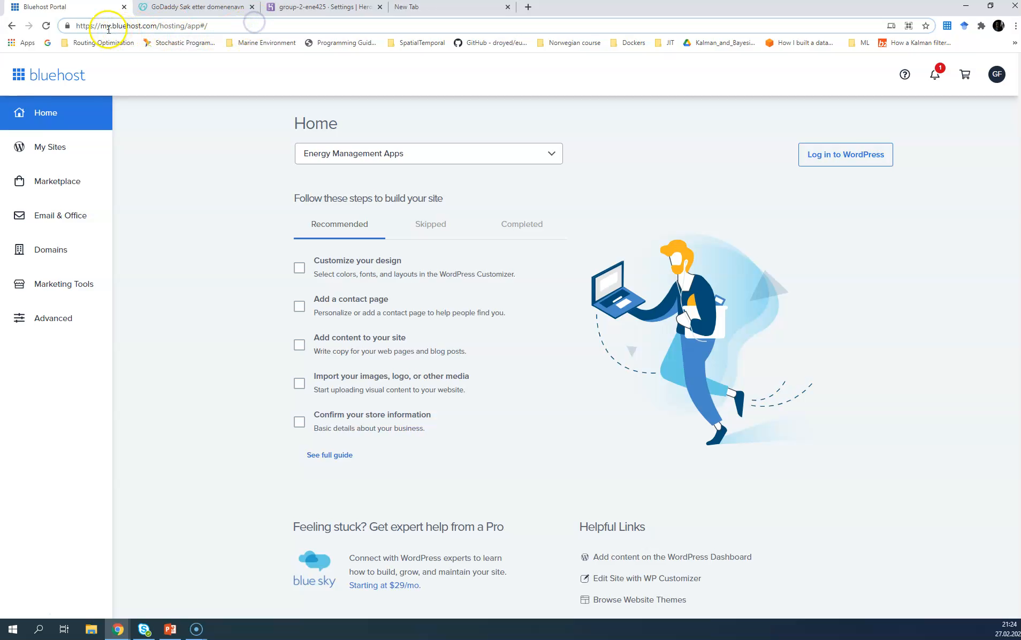
{"action": "left_click", "coordinate": [168, 25]}
Open Bluehost's My Sites list showing the Energy Management site at energyio.org
{"action": "left_click", "coordinate": [83, 142]}
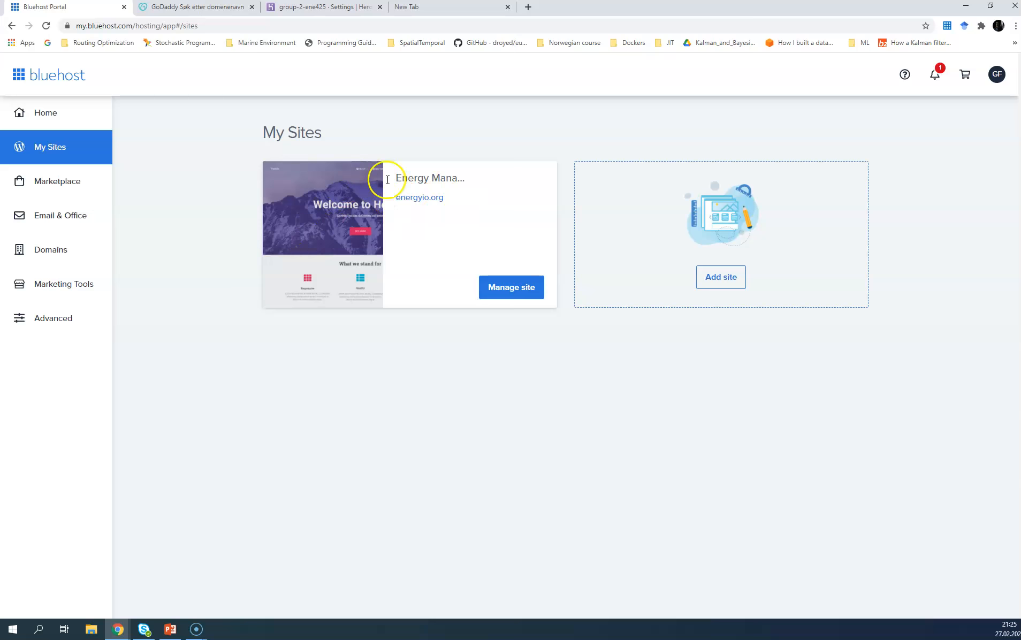
{"action": "left_click", "coordinate": [129, 241]}
{"action": "left_click", "coordinate": [170, 629]}
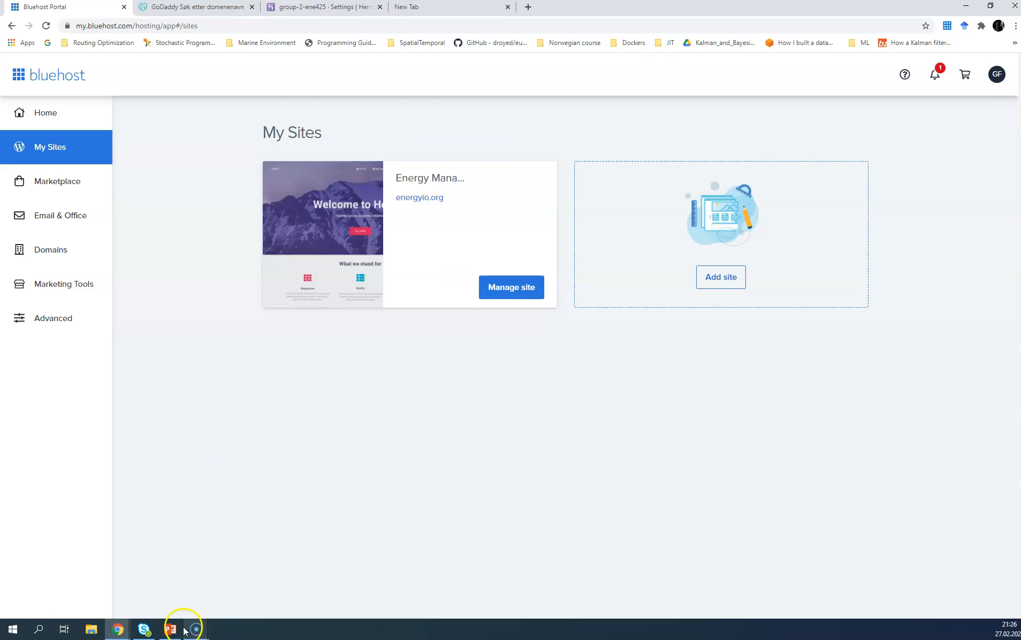
Add an unnumbered 'energyio.org' line beneath point 3 on slide 31
{"action": "left_click_drag", "start_coordinate": [532, 369], "coordinate": [481, 369]}
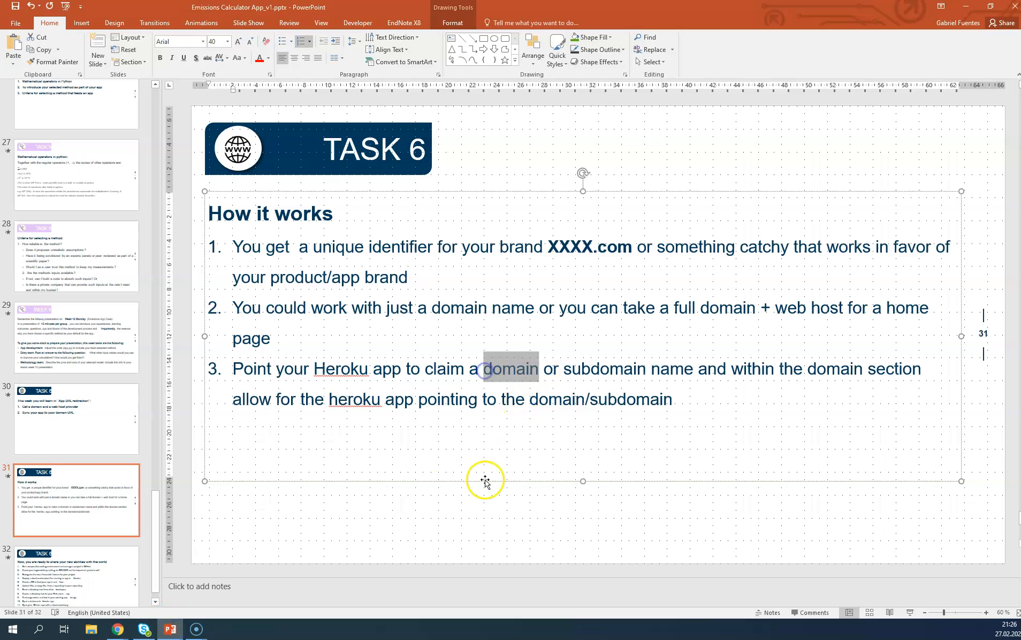
{"action": "left_click", "coordinate": [691, 430]}
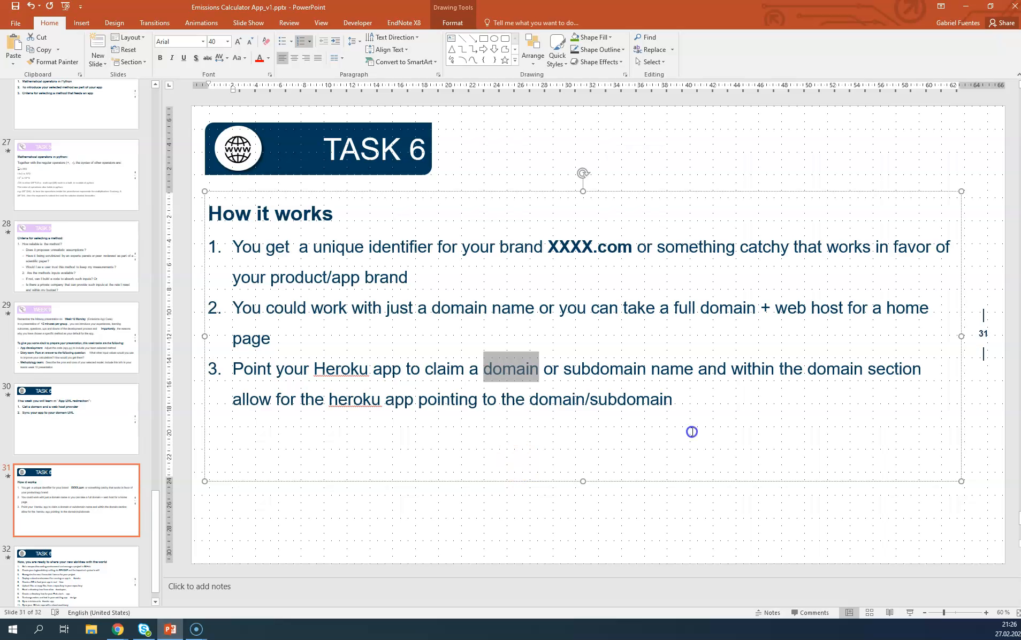
{"action": "key", "text": "BackSpace"}
{"action": "type", "text": "energy.io"}
{"action": "key", "text": "BackSpace"}
{"action": "key", "text": "BackSpace"}
{"action": "key", "text": "BackSpace"}
{"action": "type", "text": "io.otr"}
{"action": "key", "text": "BackSpace"}
{"action": "key", "text": "BackSpace"}
{"action": "type", "text": "rg"}
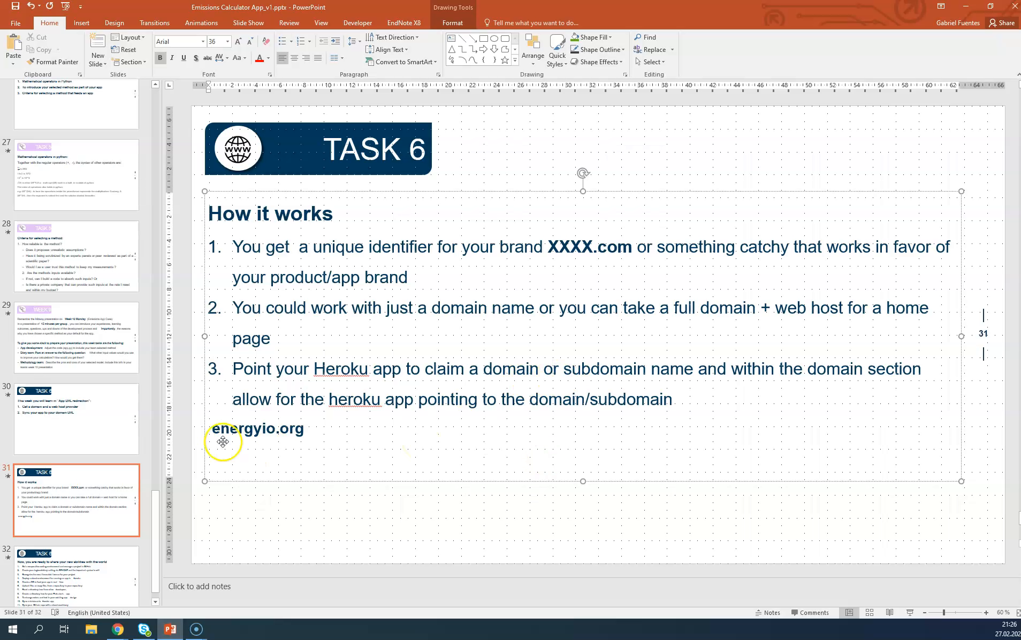
Insert an 'app1.' prefix before energyio.org, then delete it again
{"action": "left_click", "coordinate": [213, 428]}
{"action": "type", "text": "app1."}
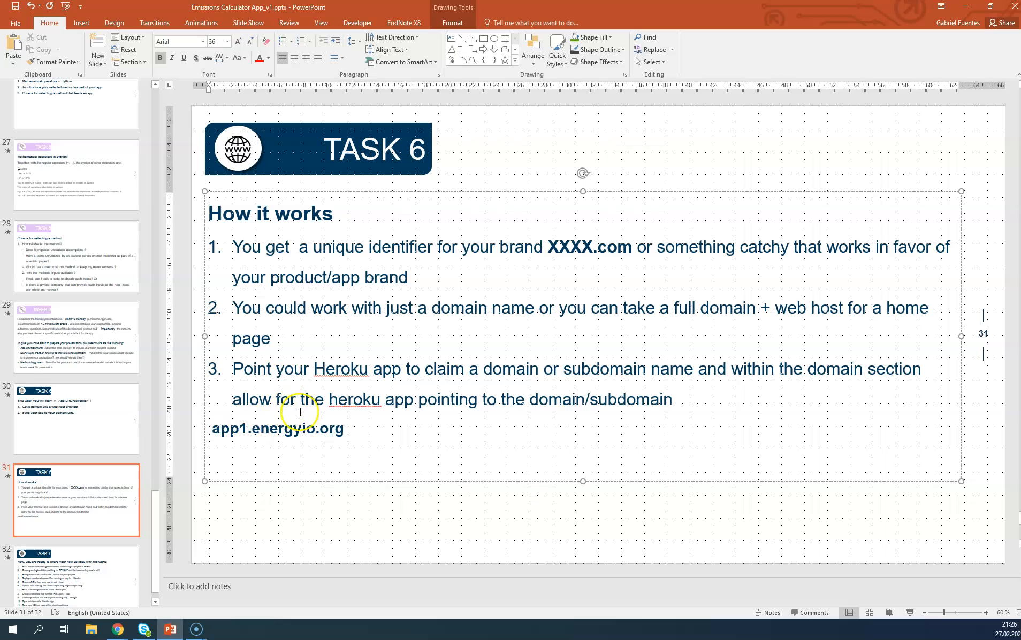
{"action": "left_click_drag", "start_coordinate": [246, 431], "coordinate": [214, 434]}
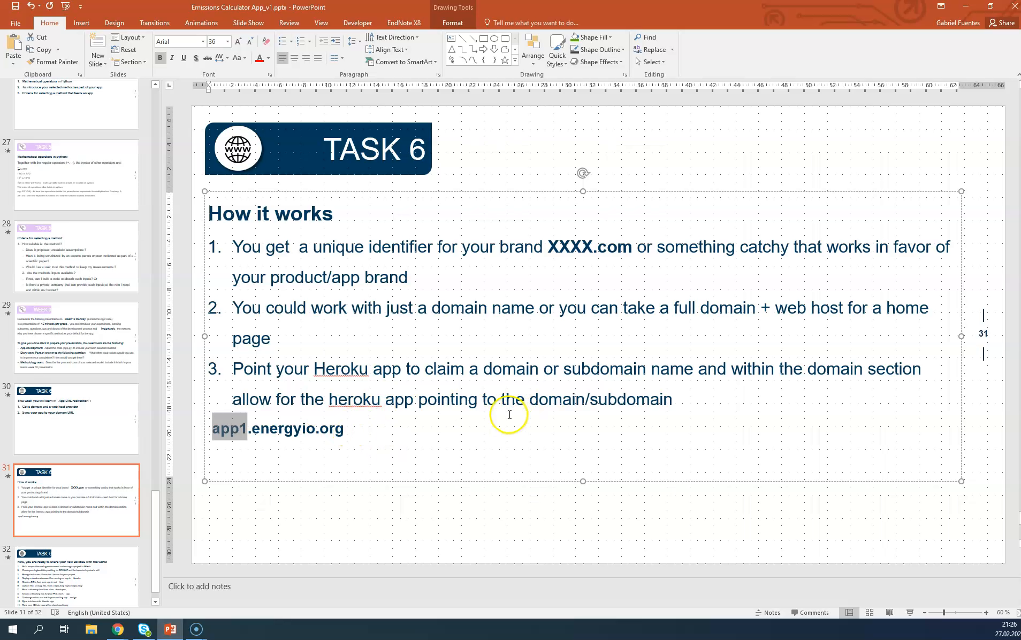
{"action": "left_click_drag", "start_coordinate": [250, 430], "coordinate": [302, 431]}
{"action": "key", "text": "BackSpace"}
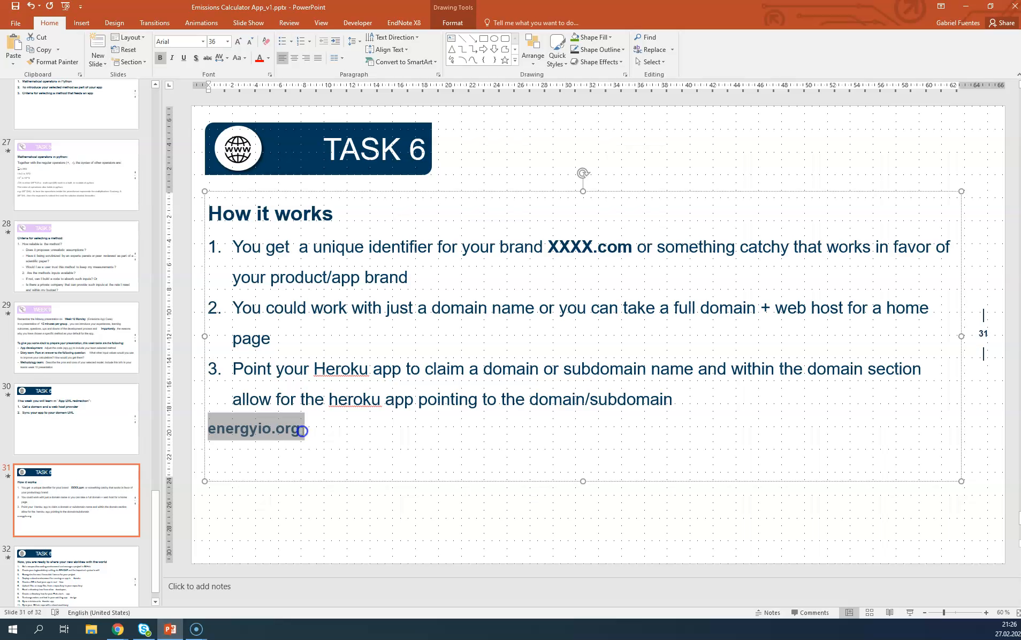
Restore the app1 prefix so the line under point 3 reads app1.energyio.org
{"action": "left_click", "coordinate": [303, 431]}
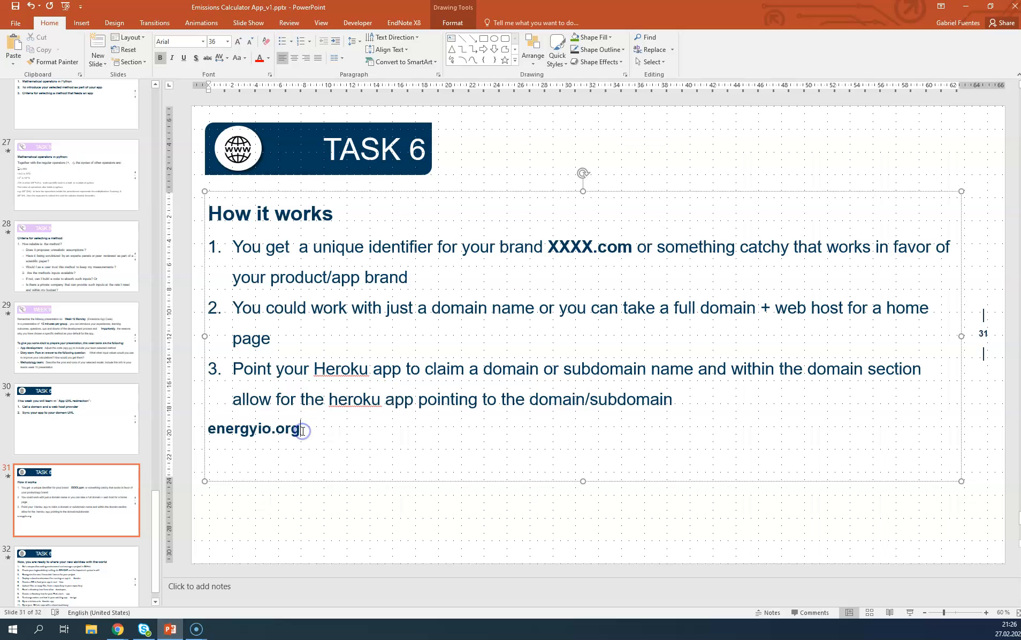
{"action": "key", "text": "Return"}
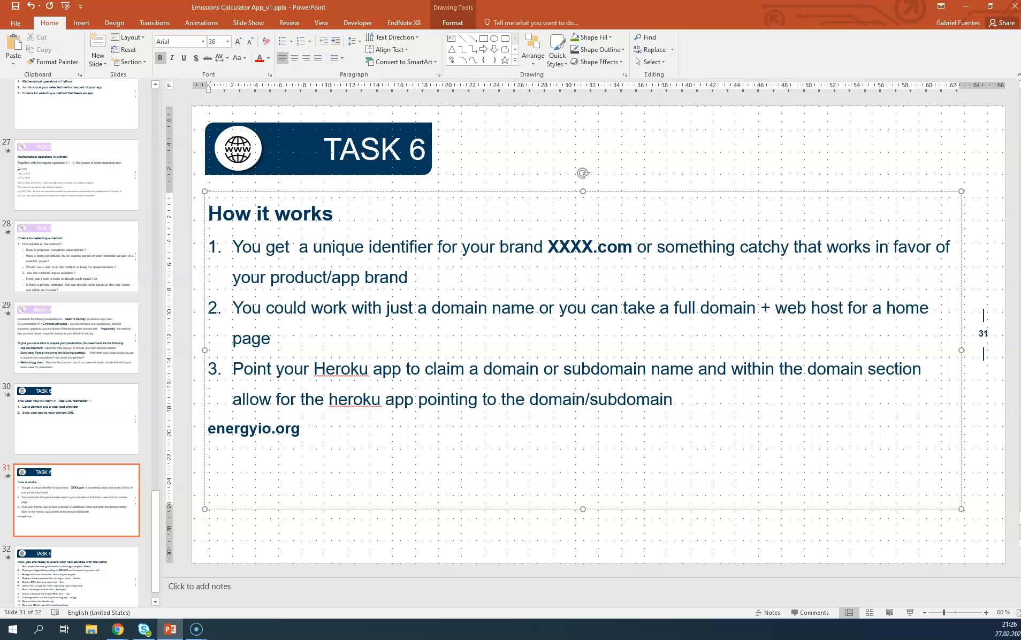
{"action": "type", "text": "enr"}
{"action": "key", "text": "BackSpace"}
{"action": "key", "text": "BackSpace"}
{"action": "key", "text": "BackSpace"}
{"action": "key", "text": "BackSpace"}
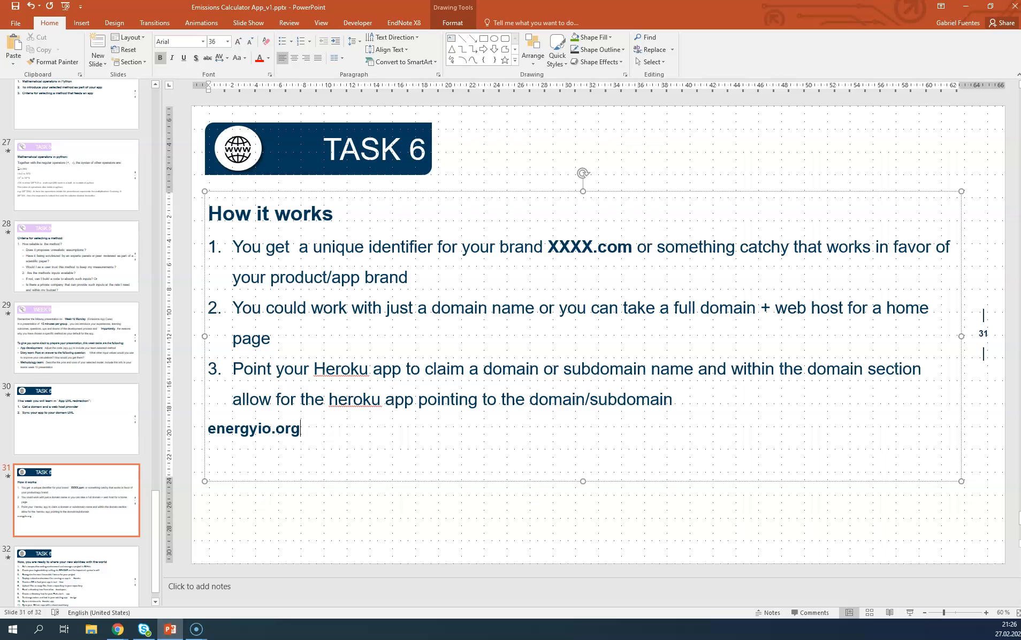
{"action": "key", "text": "Left"}
{"action": "key", "text": "Left"}
{"action": "key", "text": "Left"}
{"action": "key", "text": "Left"}
{"action": "key", "text": "Left"}
{"action": "key", "text": "Left"}
{"action": "key", "text": "Left"}
{"action": "key", "text": "Left"}
{"action": "key", "text": "Left"}
{"action": "key", "text": "Left"}
{"action": "key", "text": "Left"}
{"action": "key", "text": "Left"}
{"action": "type", "text": "."}
{"action": "type", "text": "app1"}
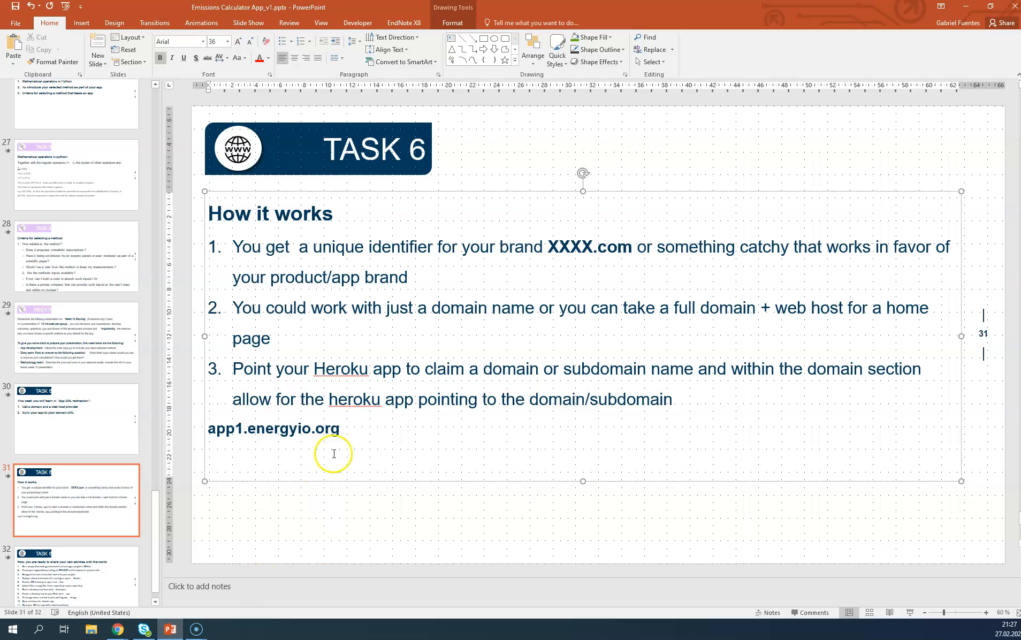
{"action": "triple_click", "coordinate": [278, 431]}
{"action": "left_click", "coordinate": [248, 431]}
{"action": "left_click_drag", "start_coordinate": [247, 429], "coordinate": [319, 433]}
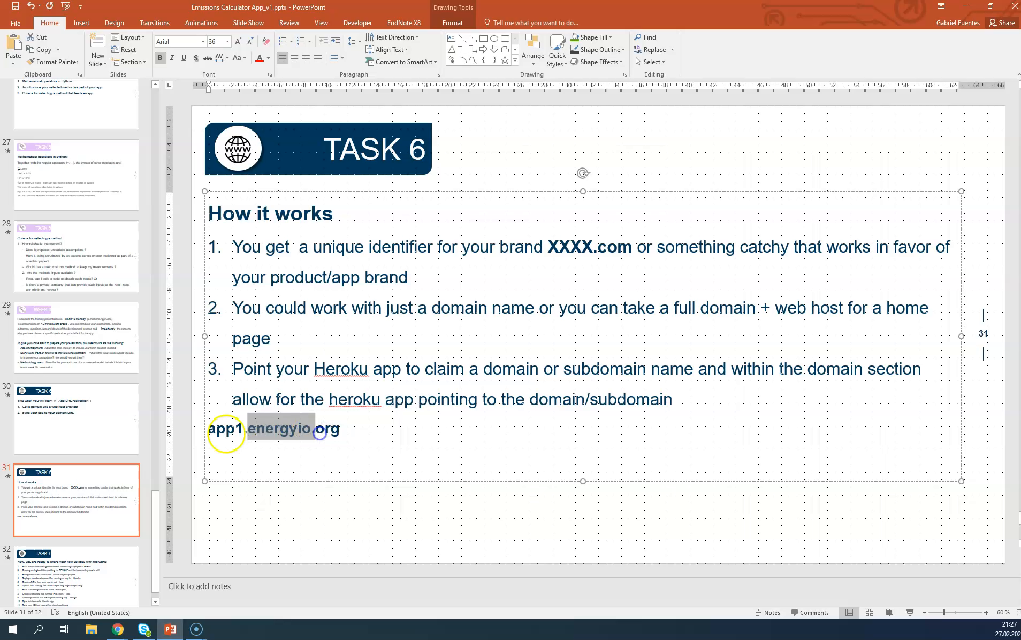
{"action": "left_click_drag", "start_coordinate": [242, 431], "coordinate": [208, 431]}
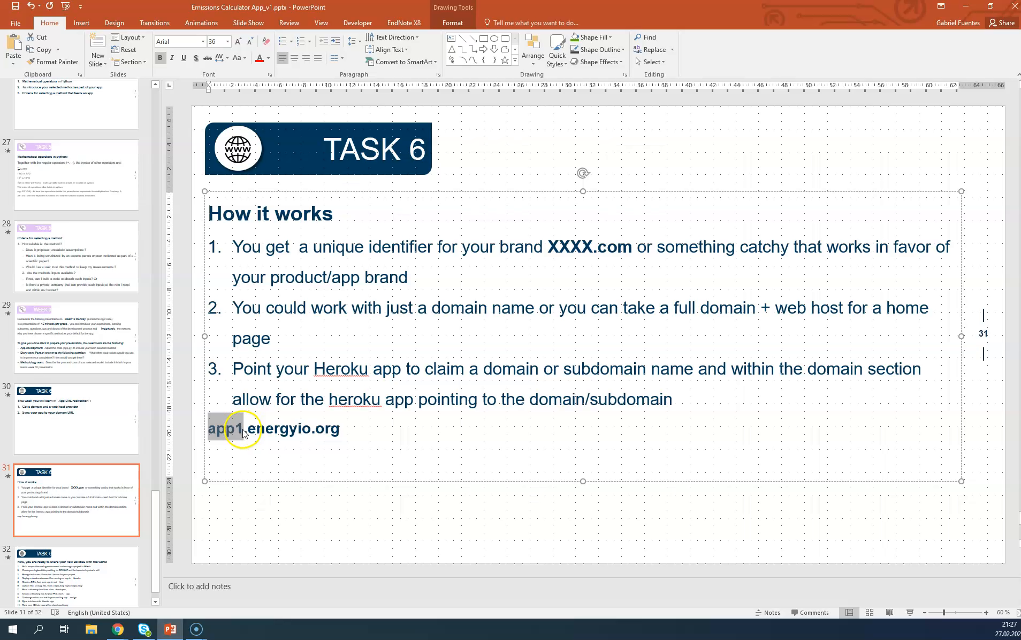
{"action": "left_click_drag", "start_coordinate": [248, 430], "coordinate": [343, 431]}
{"action": "left_click", "coordinate": [341, 431]}
{"action": "double_click", "coordinate": [341, 431]}
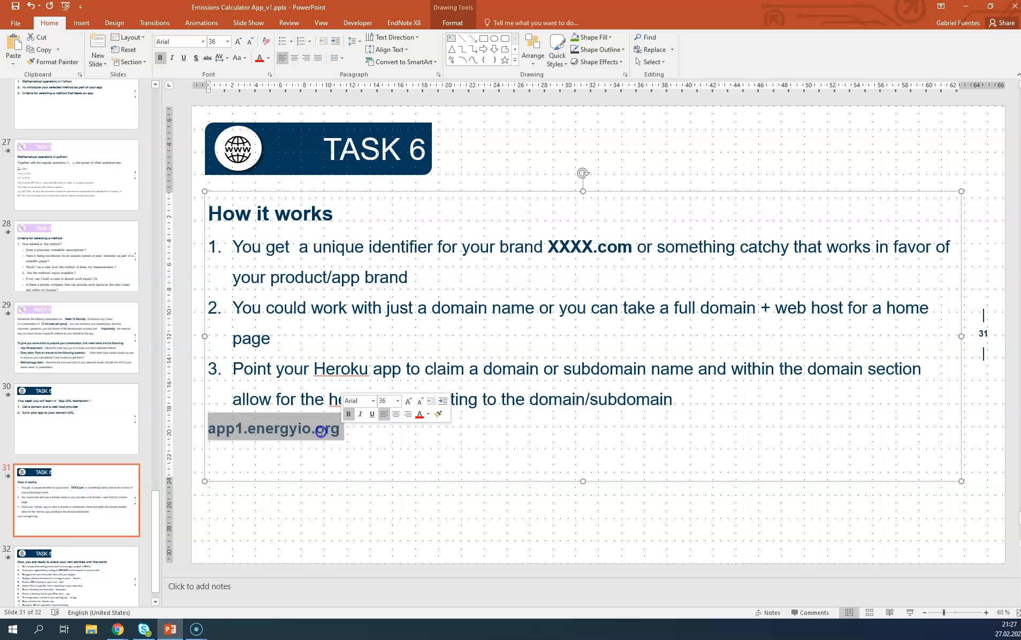
{"action": "left_click", "coordinate": [351, 436]}
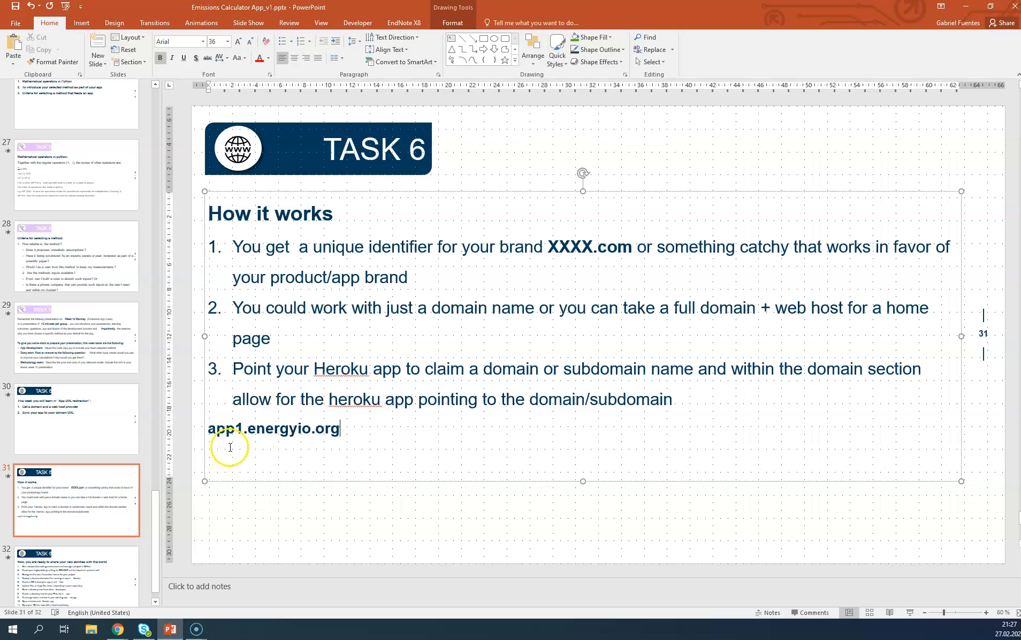
{"action": "left_click_drag", "start_coordinate": [207, 428], "coordinate": [342, 431]}
{"action": "left_click", "coordinate": [246, 431]}
{"action": "left_click", "coordinate": [345, 432]}
Switch to the Chrome window's Heroku settings tab and clear the selected app URL
{"action": "left_click", "coordinate": [114, 632]}
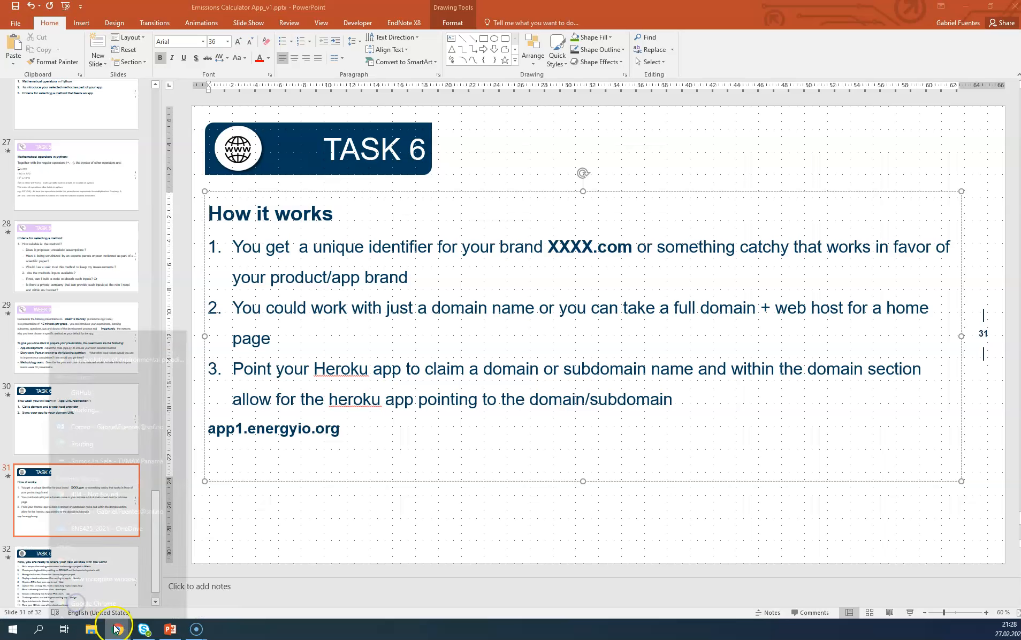
{"action": "left_click", "coordinate": [75, 569]}
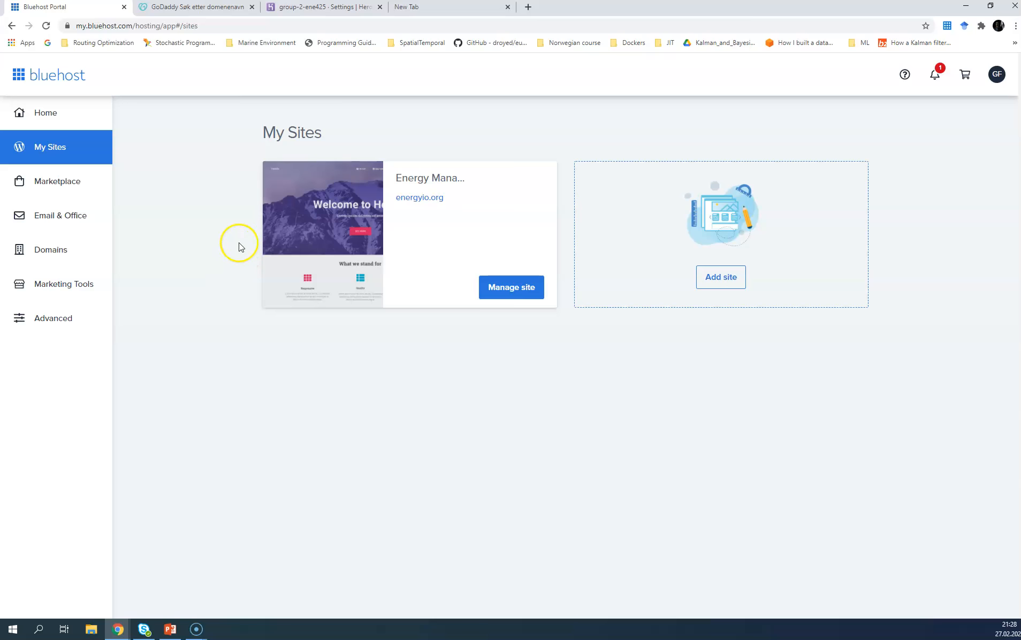
{"action": "left_click", "coordinate": [306, 9]}
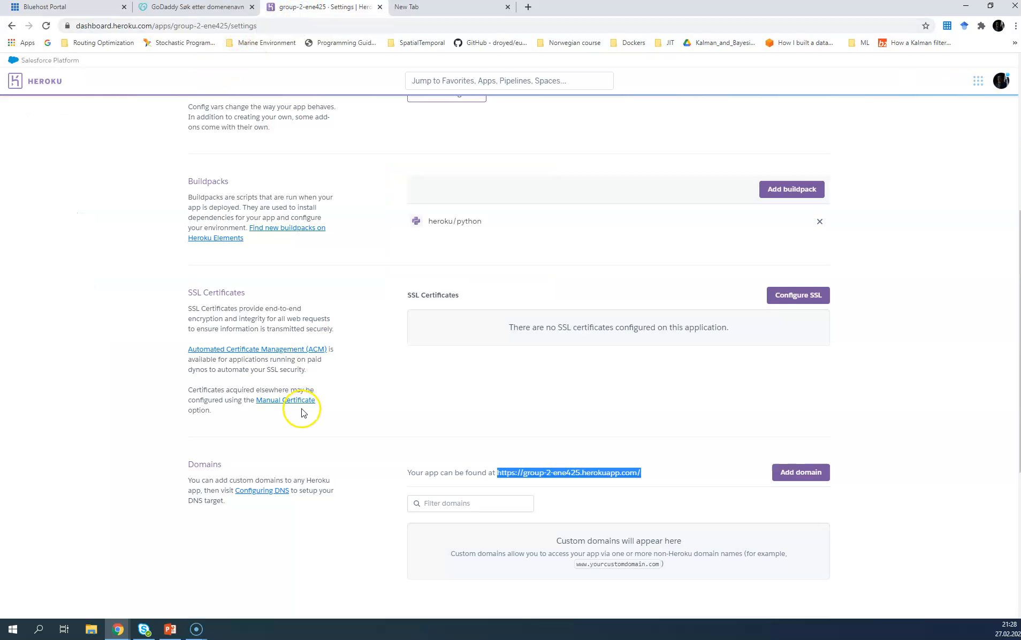
{"action": "left_click", "coordinate": [498, 429]}
{"action": "scroll", "coordinate": [497, 461], "scroll_direction": "down", "scroll_amount": 2}
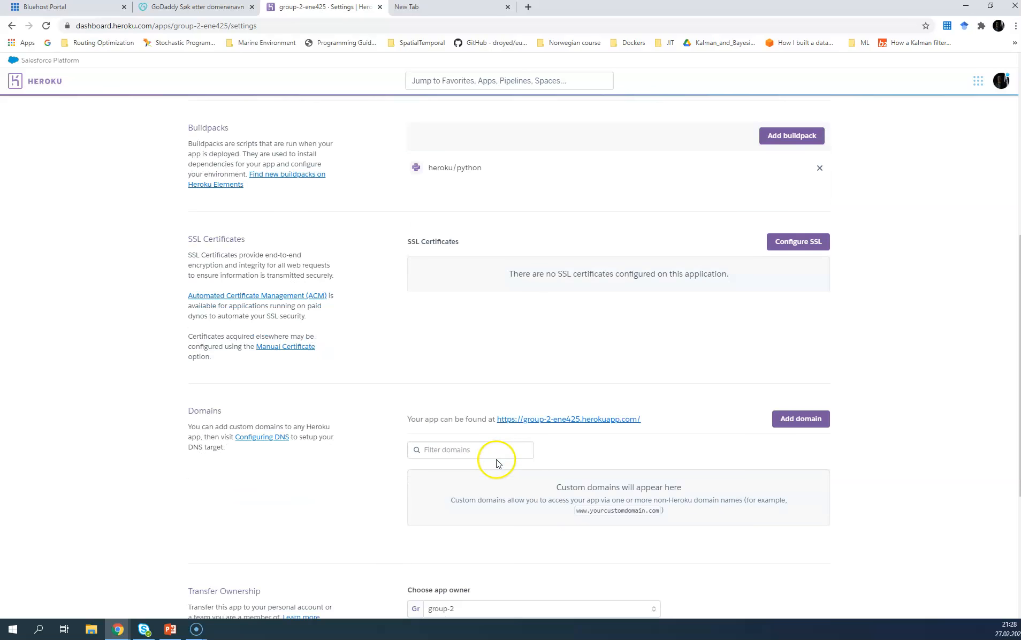
{"action": "scroll", "coordinate": [381, 440], "scroll_direction": "up", "scroll_amount": 8}
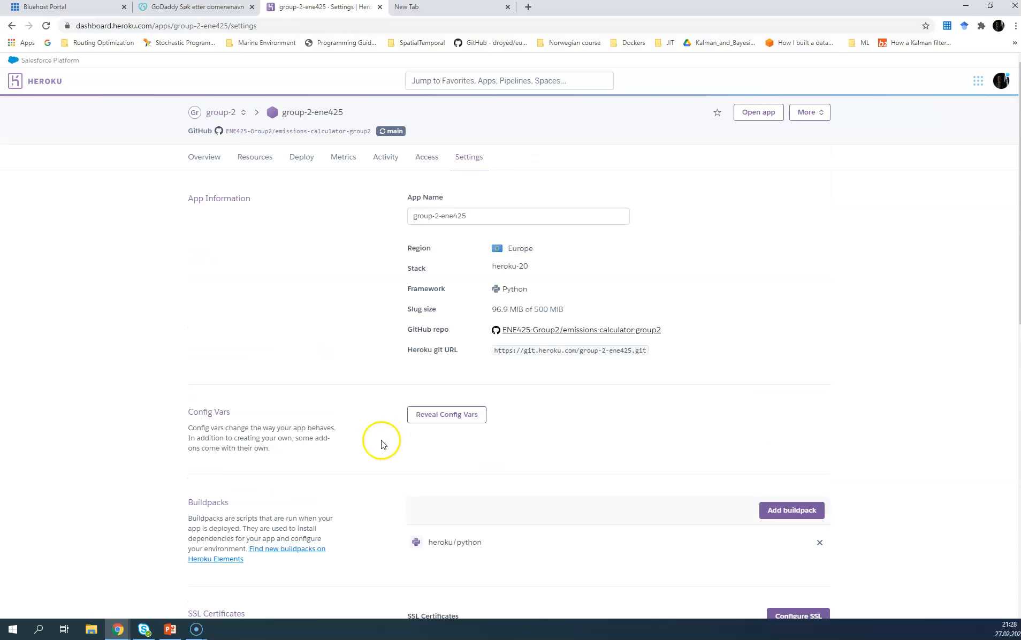
Open group-2-ene425's Settings from the group-2 team and show its empty Domains section
{"action": "left_click", "coordinate": [211, 110]}
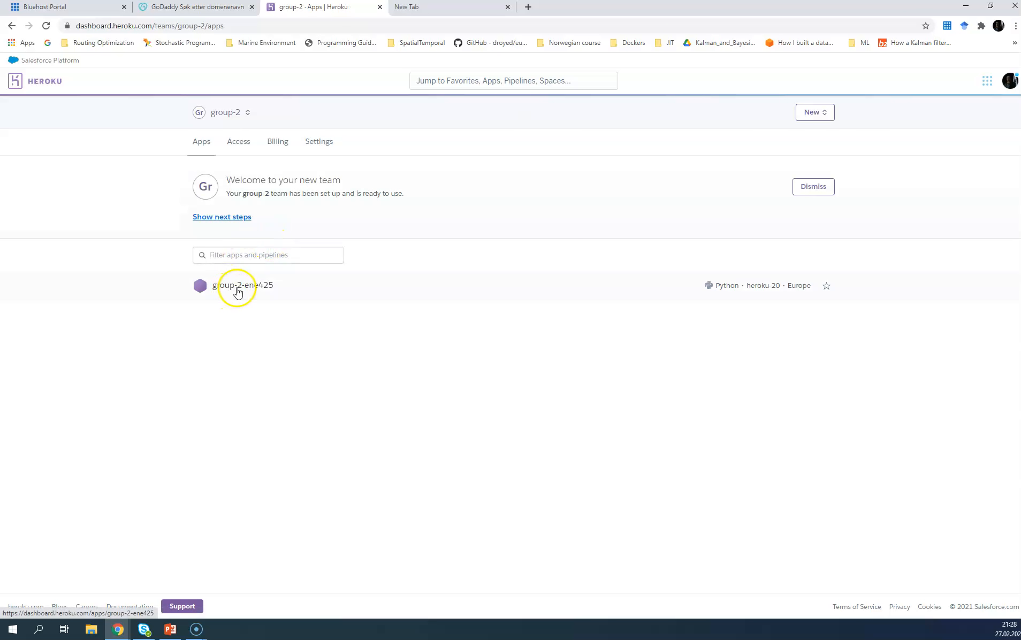
{"action": "left_click", "coordinate": [240, 292]}
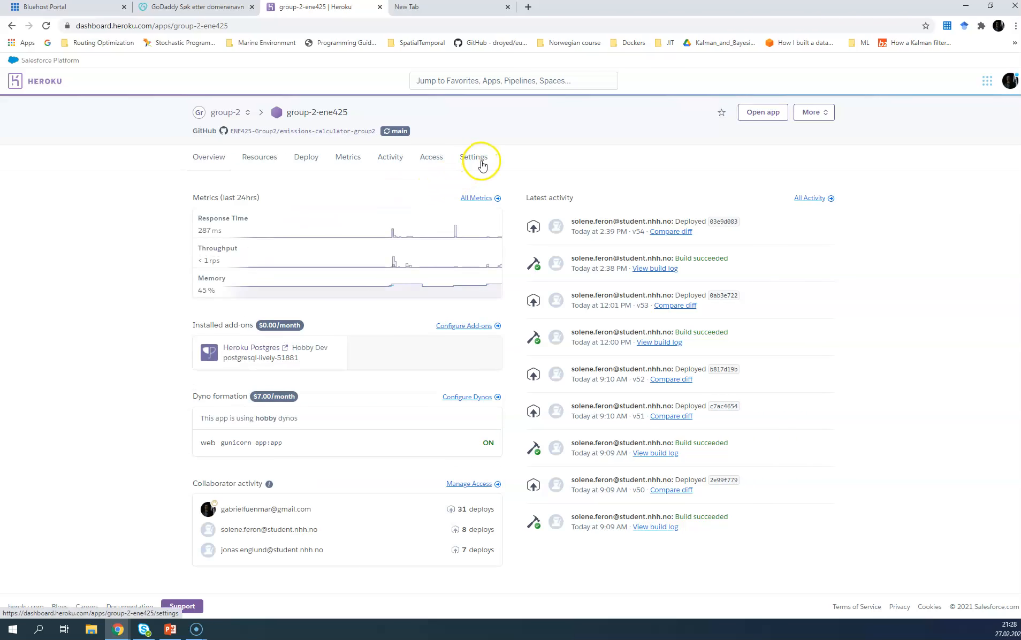
{"action": "left_click", "coordinate": [481, 162]}
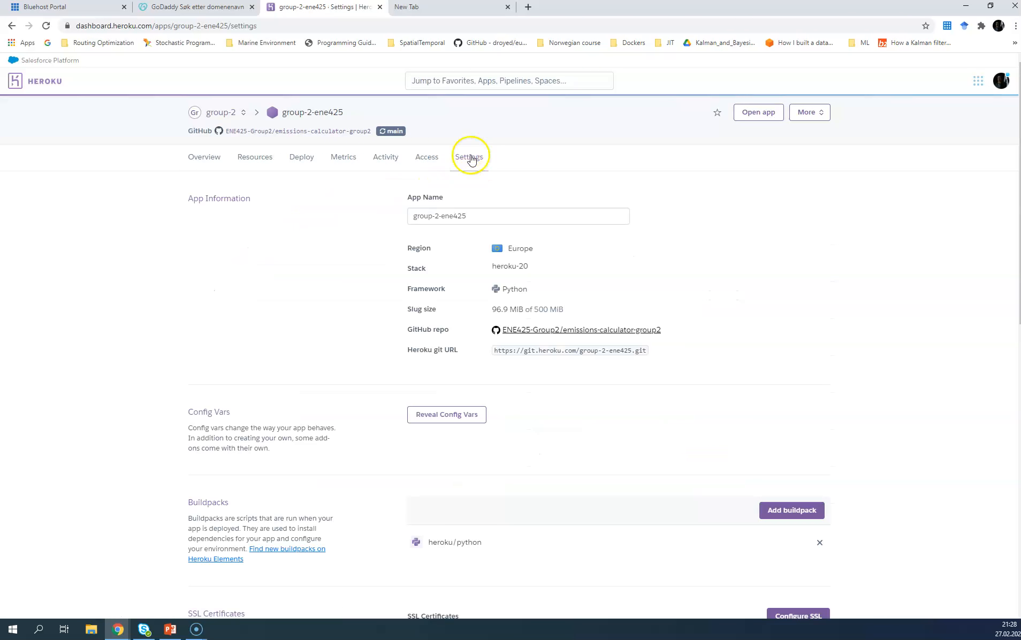
{"action": "scroll", "coordinate": [478, 247], "scroll_direction": "down", "scroll_amount": 1}
{"action": "scroll", "coordinate": [478, 248], "scroll_direction": "down", "scroll_amount": 7}
{"action": "scroll", "coordinate": [479, 245], "scroll_direction": "up", "scroll_amount": 5}
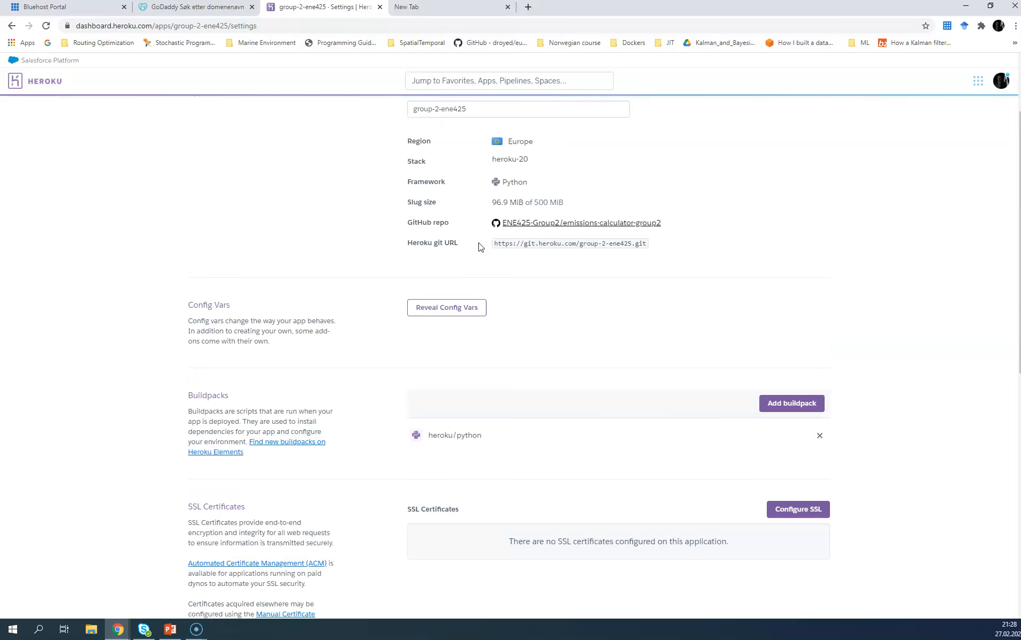
{"action": "scroll", "coordinate": [479, 246], "scroll_direction": "down", "scroll_amount": 3}
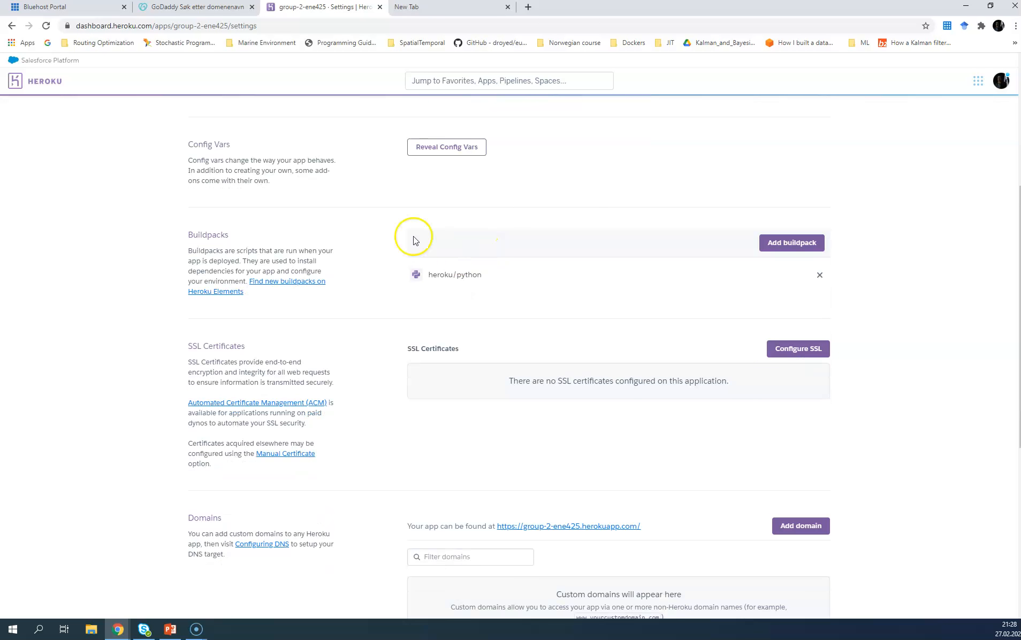
{"action": "scroll", "coordinate": [379, 262], "scroll_direction": "down", "scroll_amount": 2}
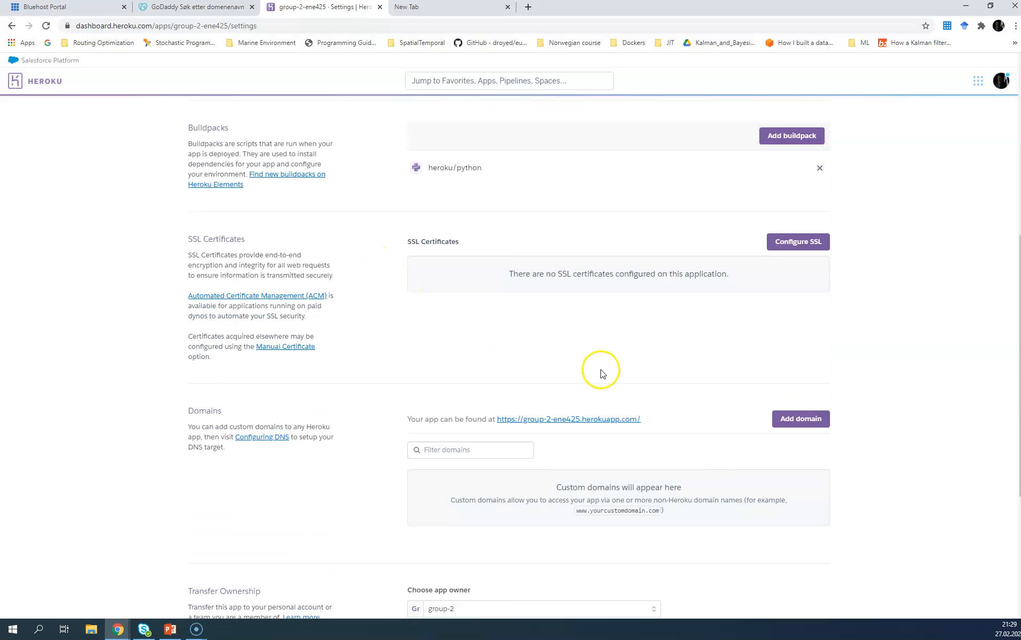
Add app1.energyio.org as a custom domain of the group-2-ene425 Heroku app
{"action": "left_click", "coordinate": [786, 423]}
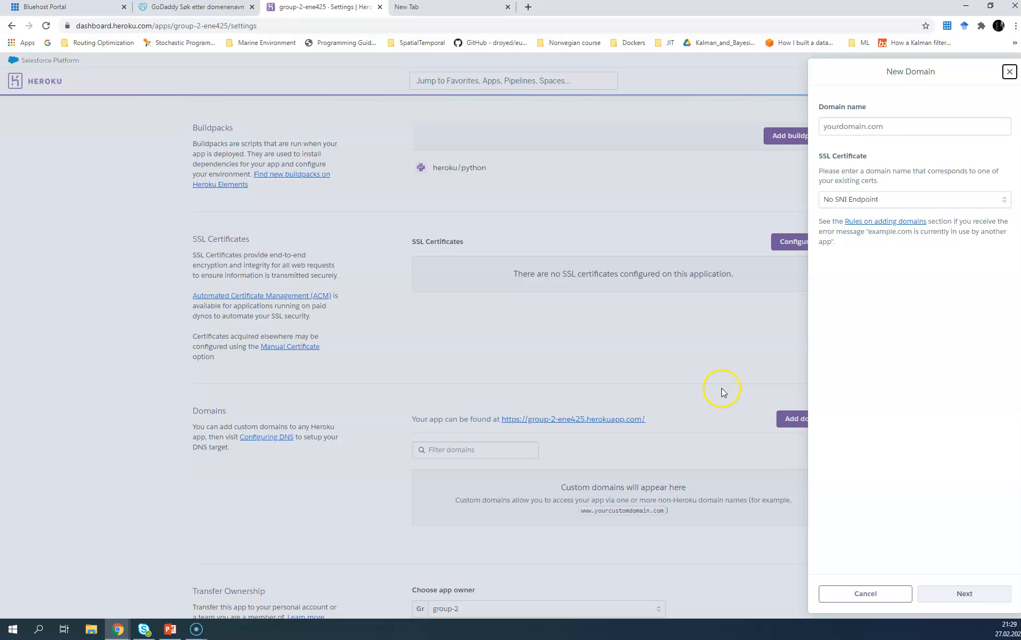
{"action": "left_click", "coordinate": [857, 129]}
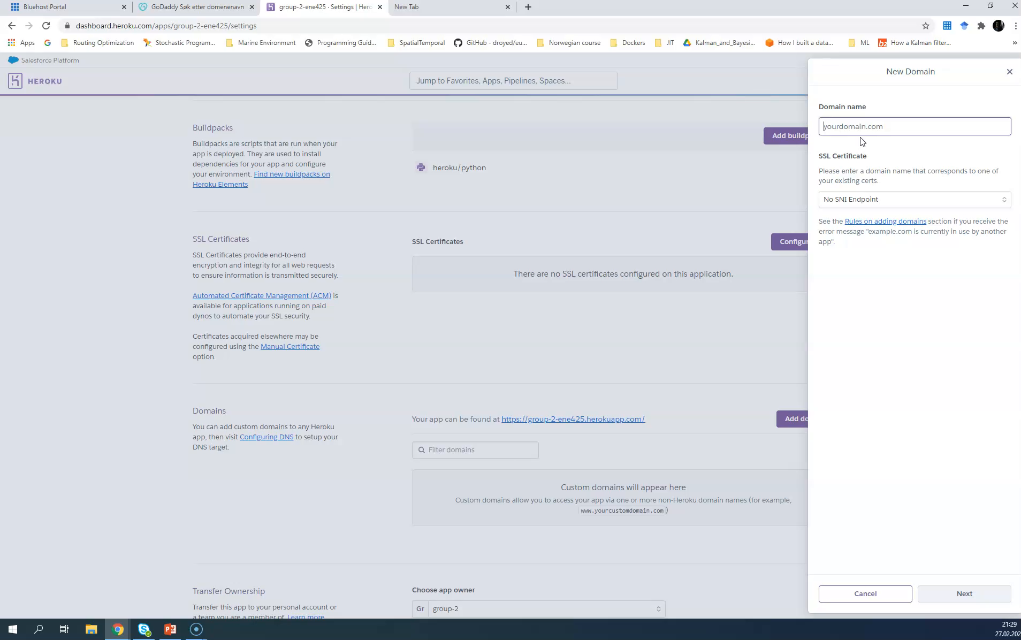
{"action": "type", "text": "app1.energyi"}
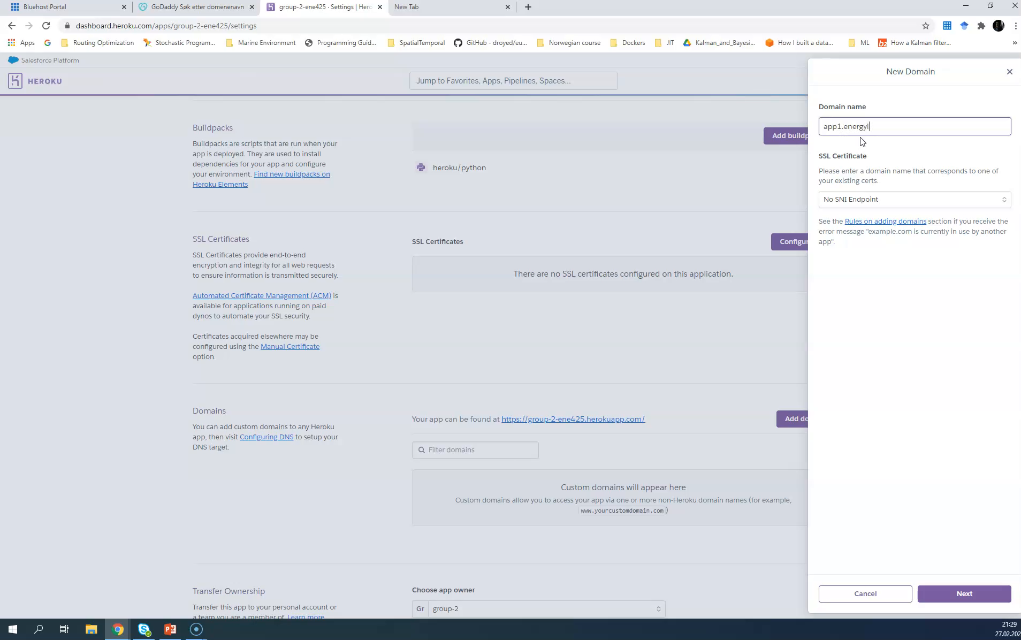
{"action": "type", "text": "o.org"}
{"action": "left_click_drag", "start_coordinate": [842, 127], "coordinate": [898, 127]}
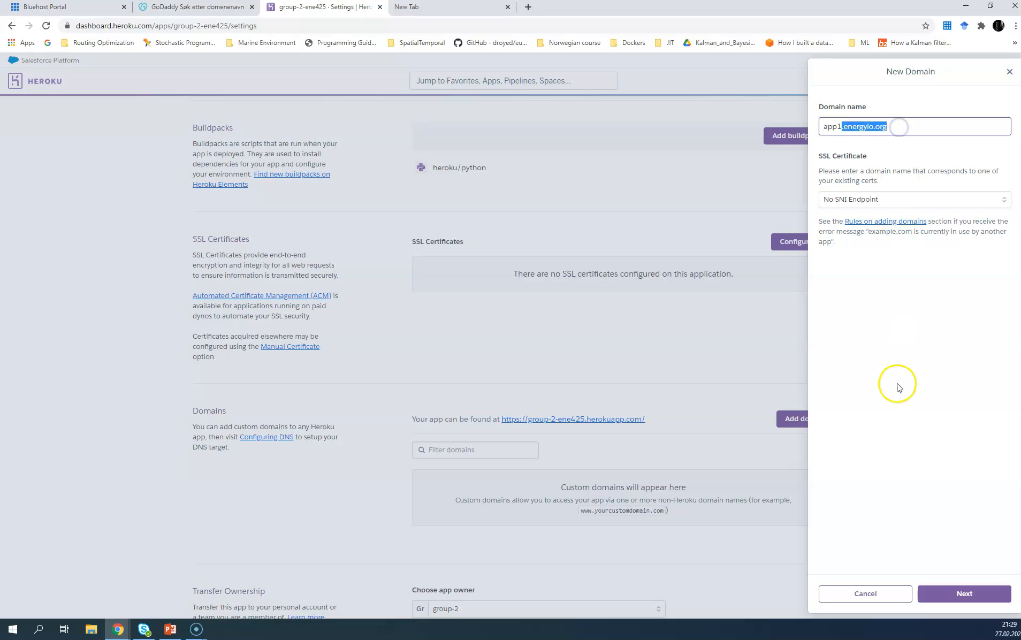
{"action": "left_click", "coordinate": [961, 595]}
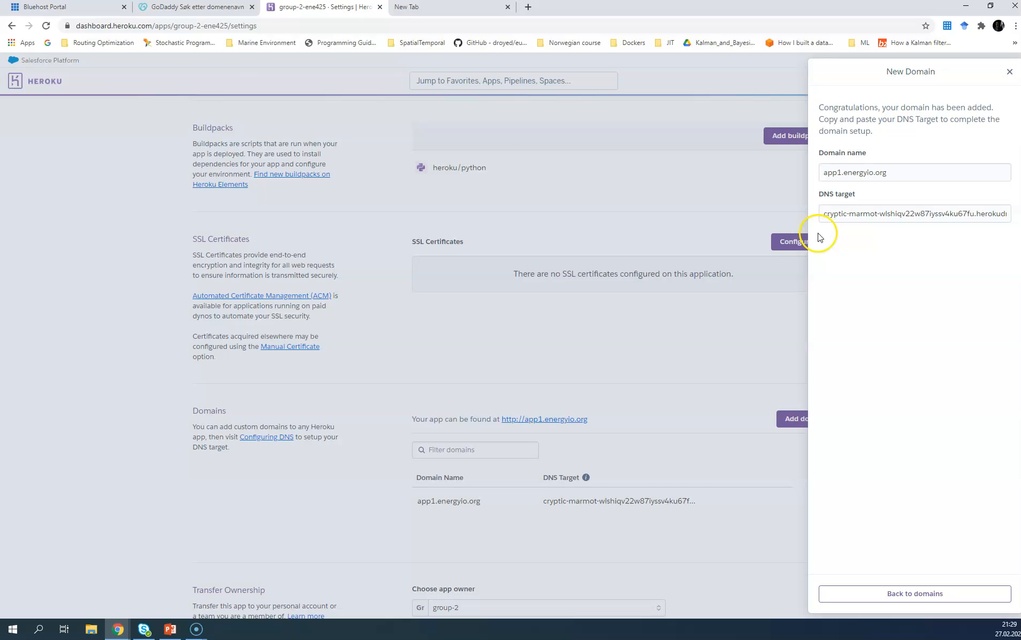
Copy the herokudns.com DNS target for app1.energyio.org and return to the Domains list
{"action": "left_click", "coordinate": [827, 214]}
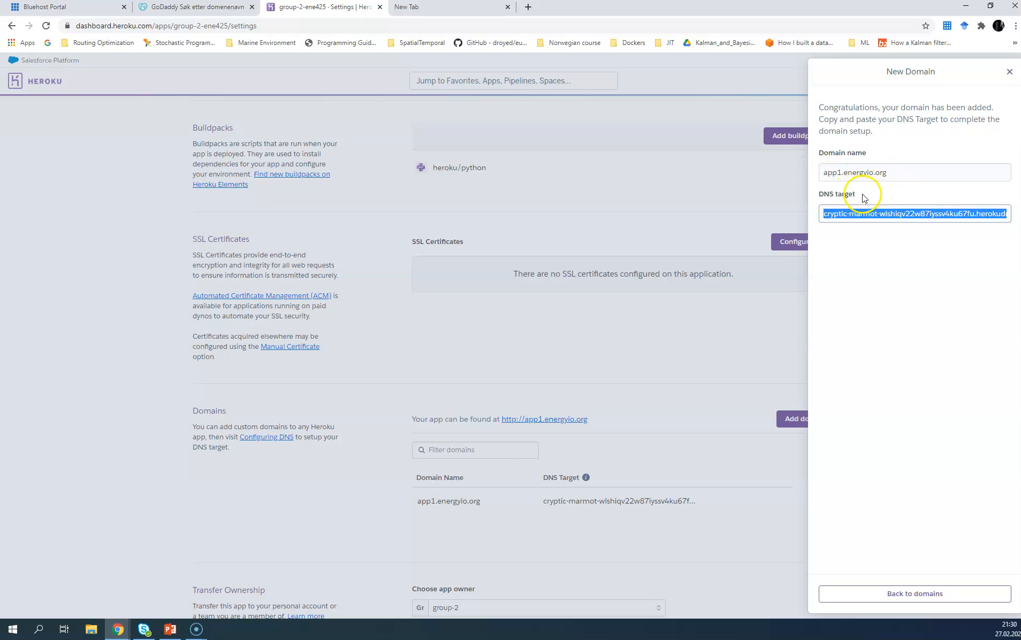
{"action": "left_click", "coordinate": [831, 213]}
{"action": "left_click_drag", "start_coordinate": [831, 214], "coordinate": [799, 218]}
{"action": "left_click", "coordinate": [916, 589]}
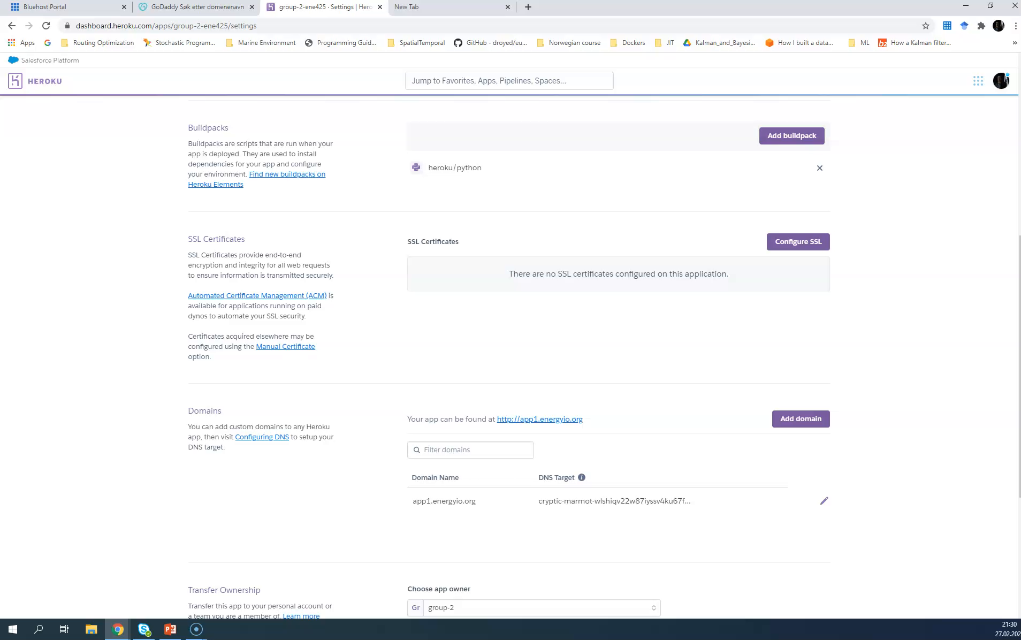
In the Bluehost portal, open energyio.org's DNS records and show the CNAME (Alias) section
{"action": "left_click", "coordinate": [56, 8]}
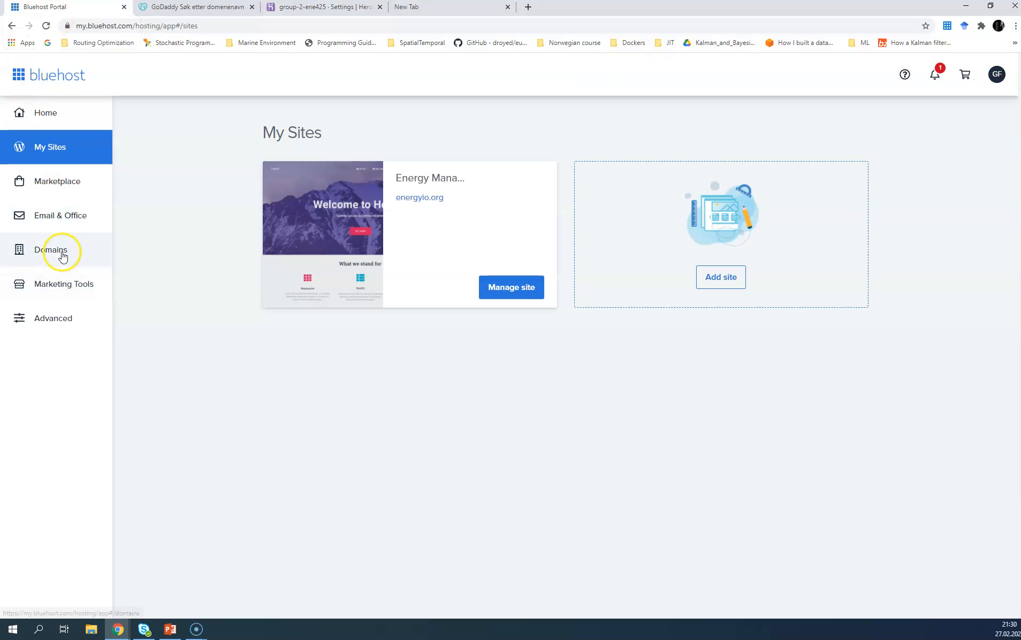
{"action": "left_click", "coordinate": [62, 251]}
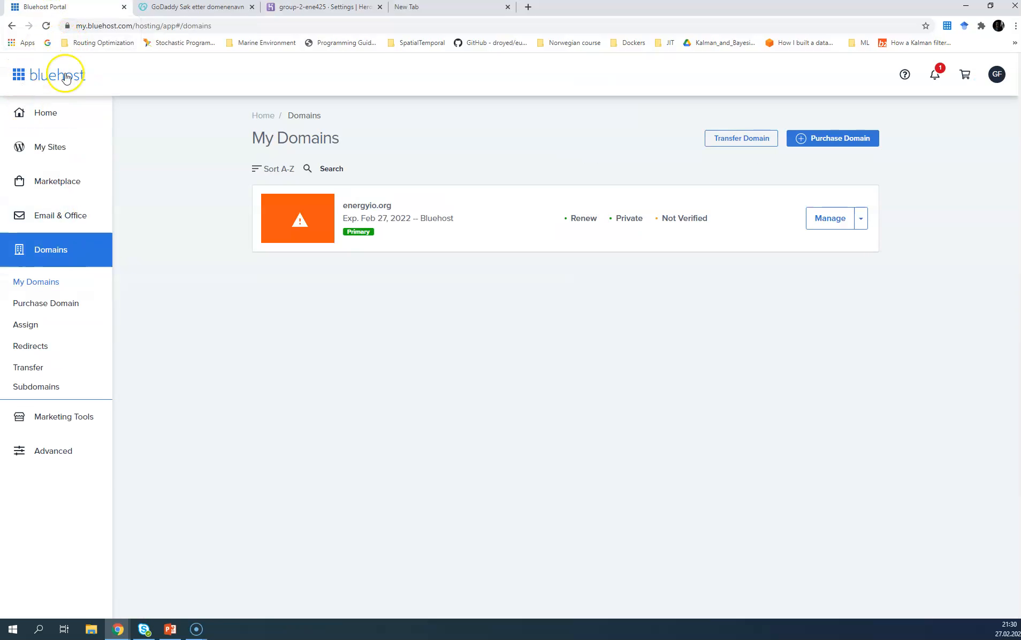
{"action": "left_click", "coordinate": [862, 225]}
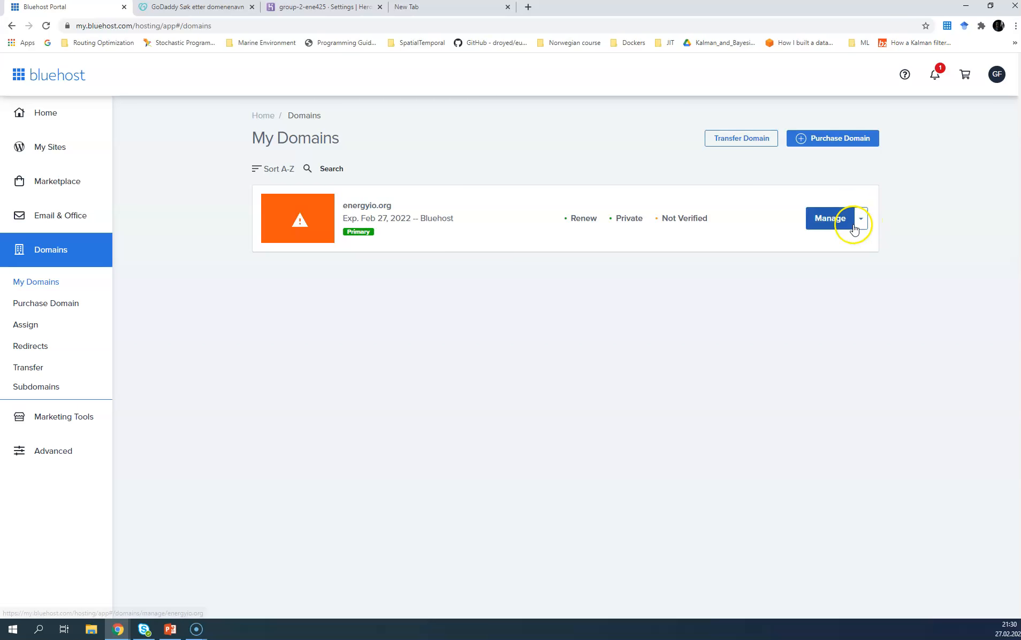
{"action": "left_click", "coordinate": [820, 220]}
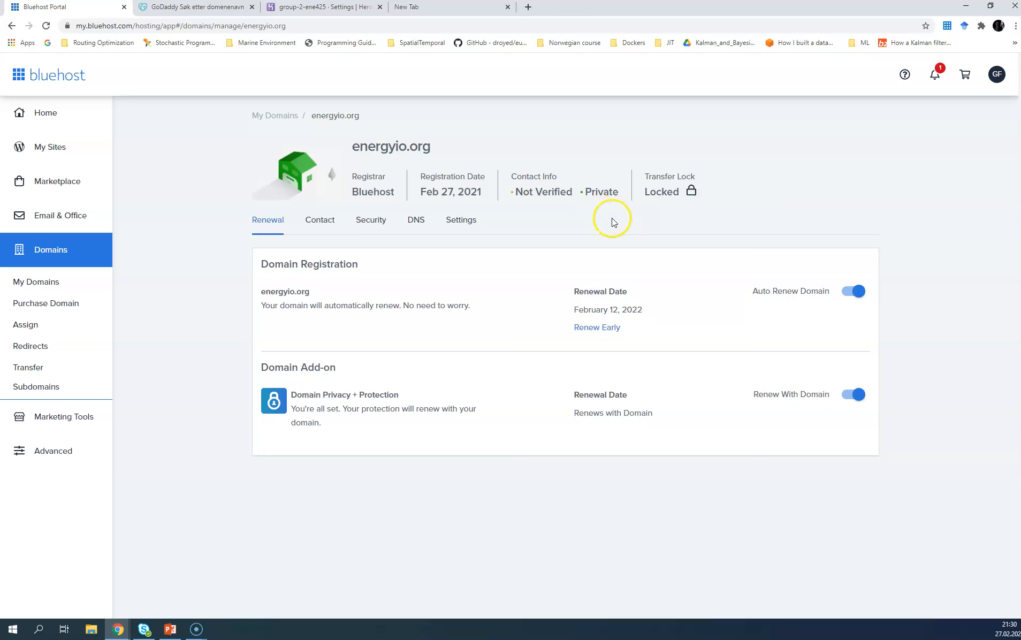
{"action": "left_click", "coordinate": [418, 220]}
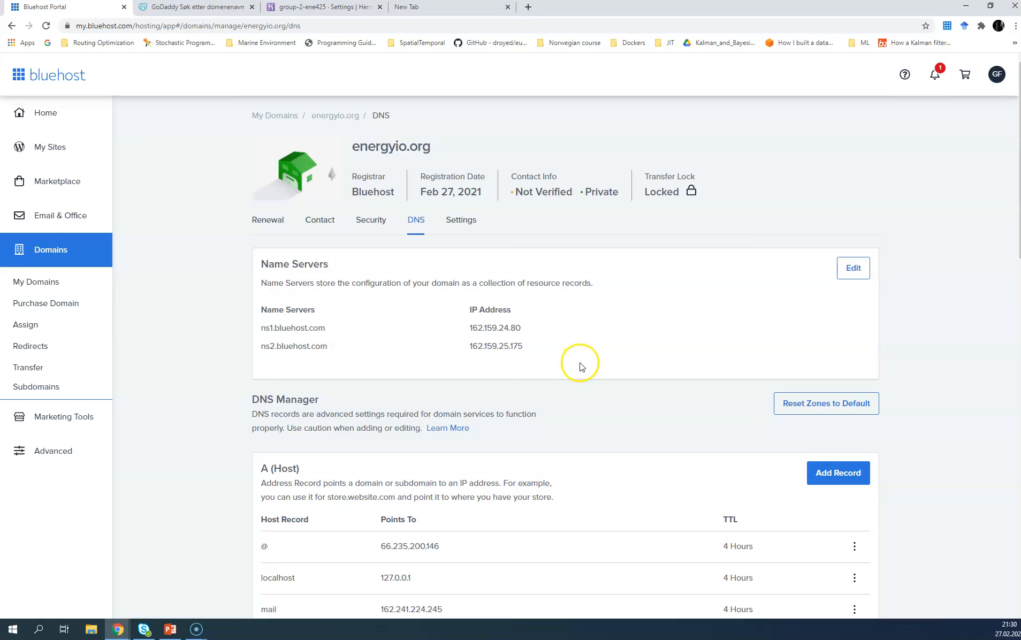
{"action": "scroll", "coordinate": [580, 363], "scroll_direction": "down", "scroll_amount": 5}
{"action": "scroll", "coordinate": [583, 368], "scroll_direction": "down", "scroll_amount": 6}
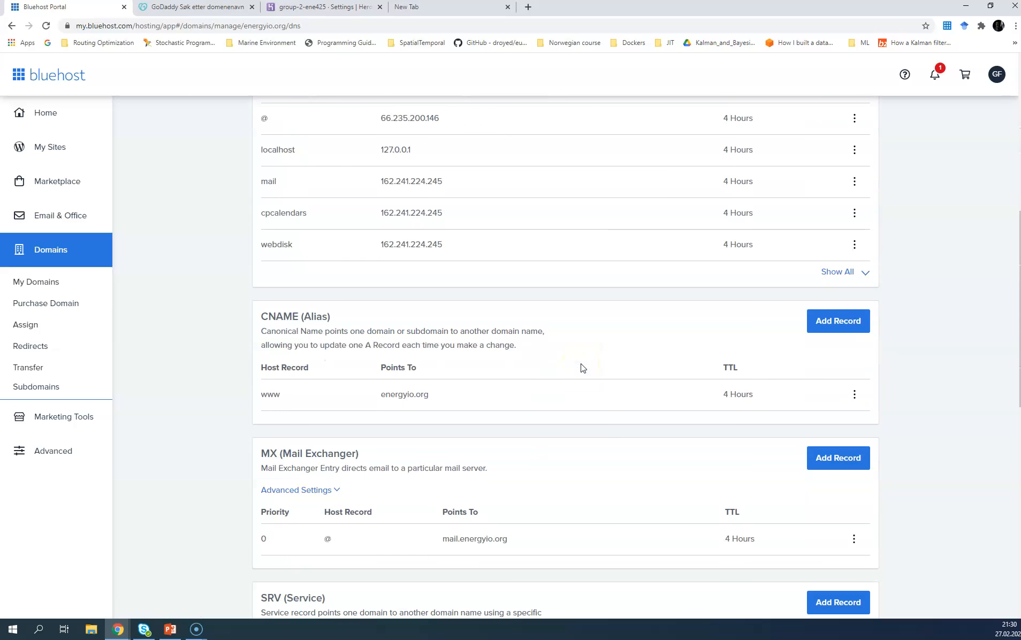
{"action": "scroll", "coordinate": [585, 367], "scroll_direction": "up", "scroll_amount": 1}
{"action": "left_click", "coordinate": [553, 360]}
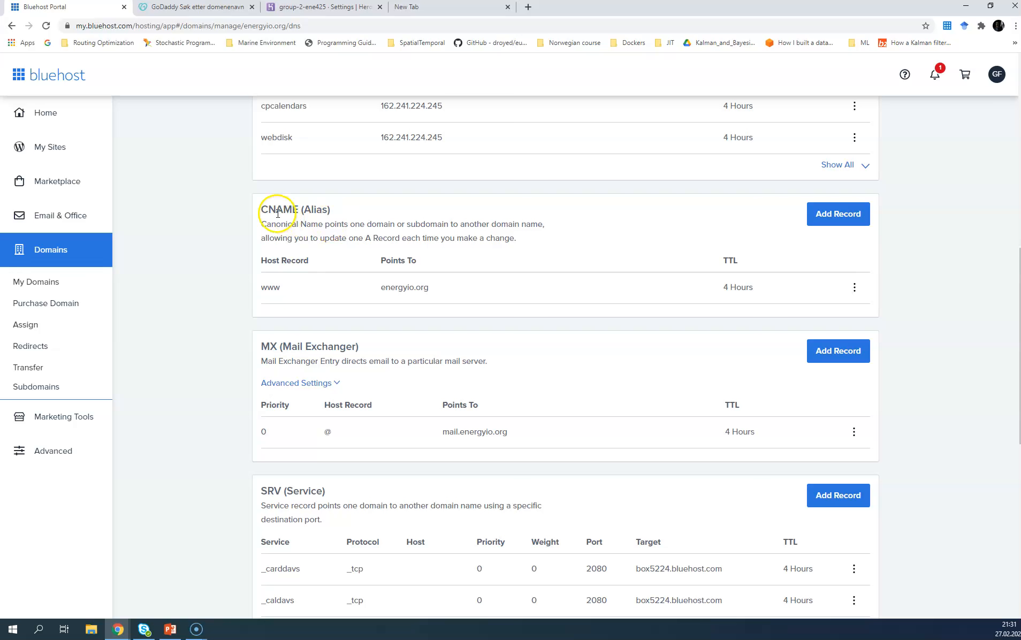
Save a CNAME record with host app1 pointing to cryptic-marmot-wlshiqv22w87lyssv4ku67fu.herokudns.com
{"action": "left_click", "coordinate": [844, 227]}
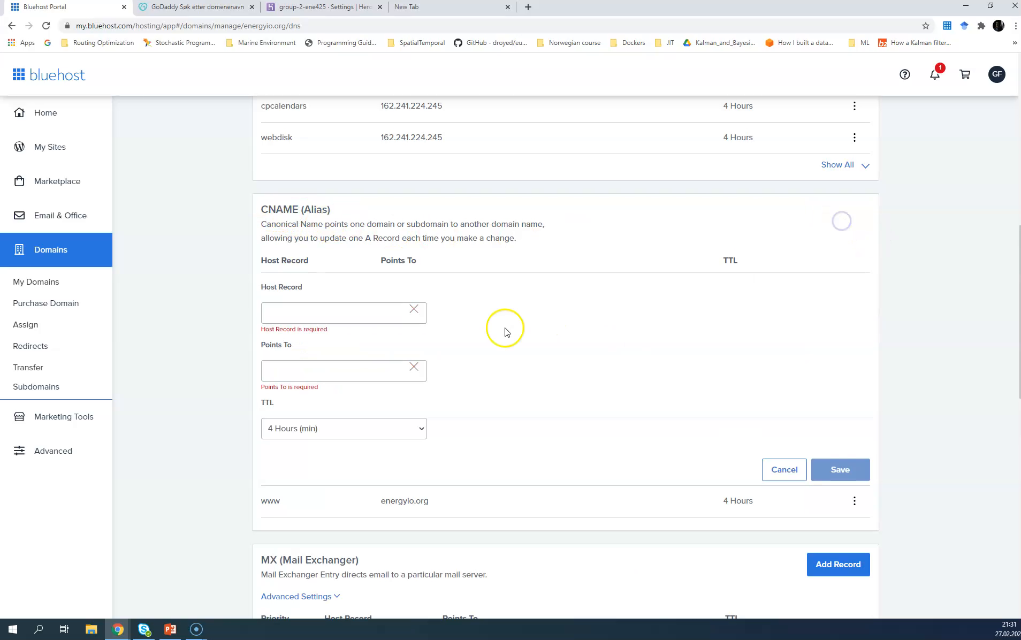
{"action": "left_click", "coordinate": [326, 314]}
{"action": "type", "text": "a@"}
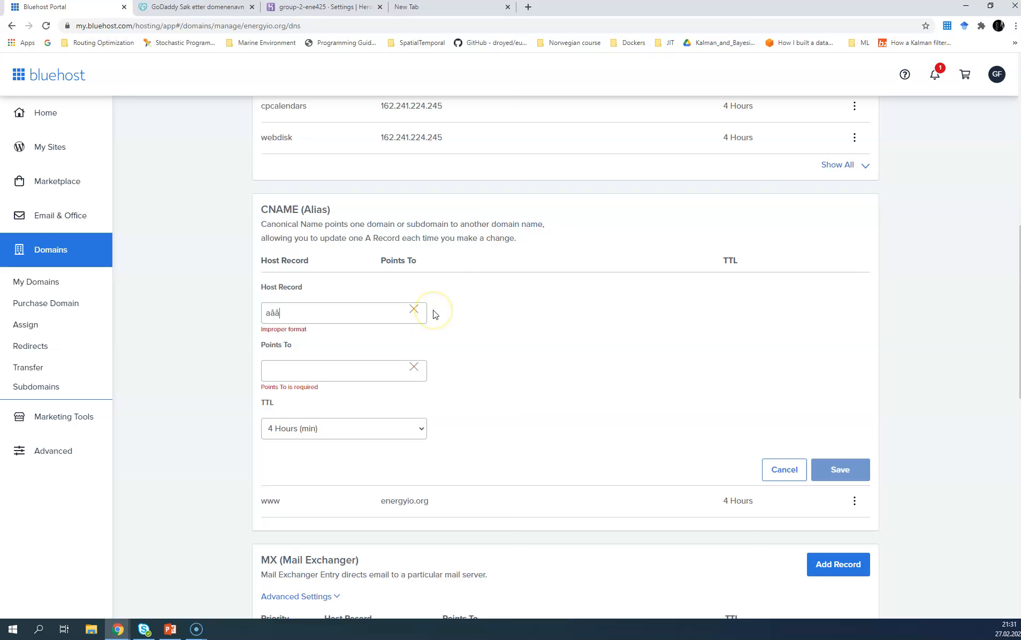
{"action": "key", "text": "BackSpace"}
{"action": "type", "text": "pp1"}
{"action": "left_click", "coordinate": [306, 364]}
{"action": "key", "text": "ctrl+v"}
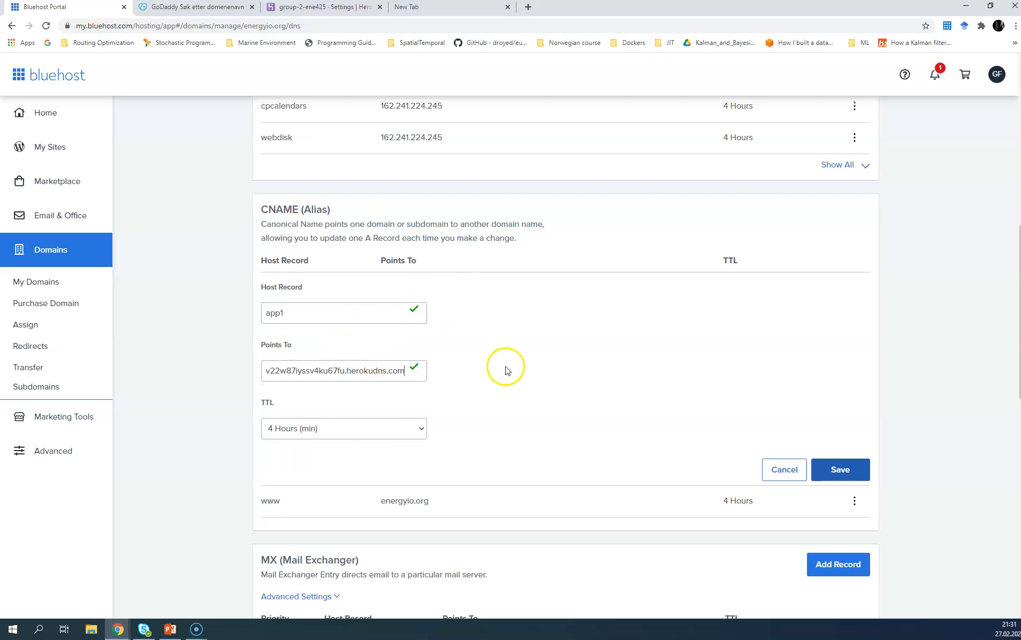
{"action": "left_click_drag", "start_coordinate": [405, 373], "coordinate": [208, 384]}
{"action": "left_click", "coordinate": [547, 372]}
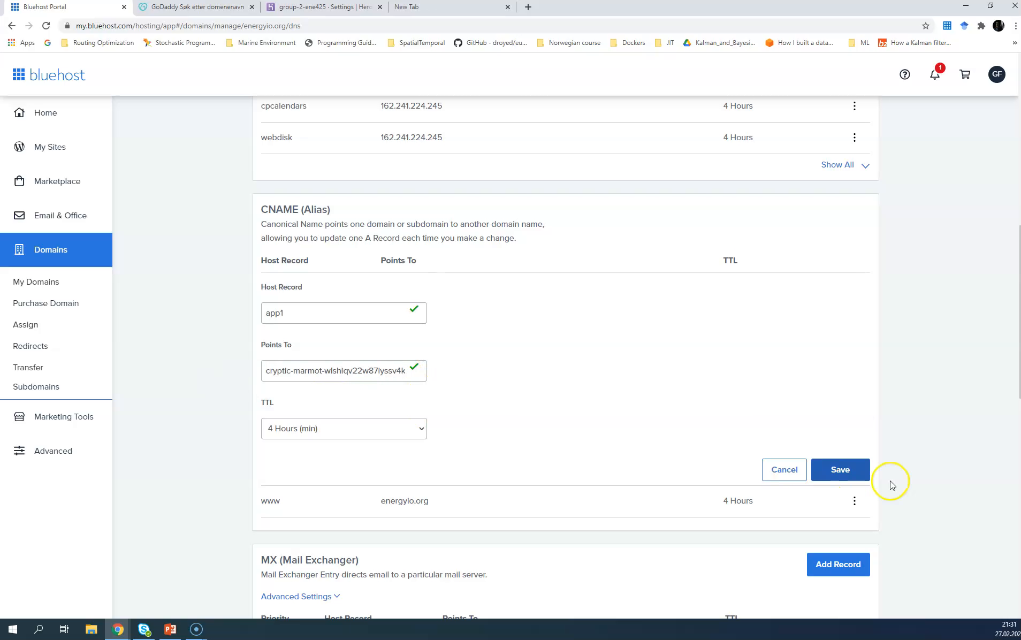
{"action": "left_click", "coordinate": [859, 472]}
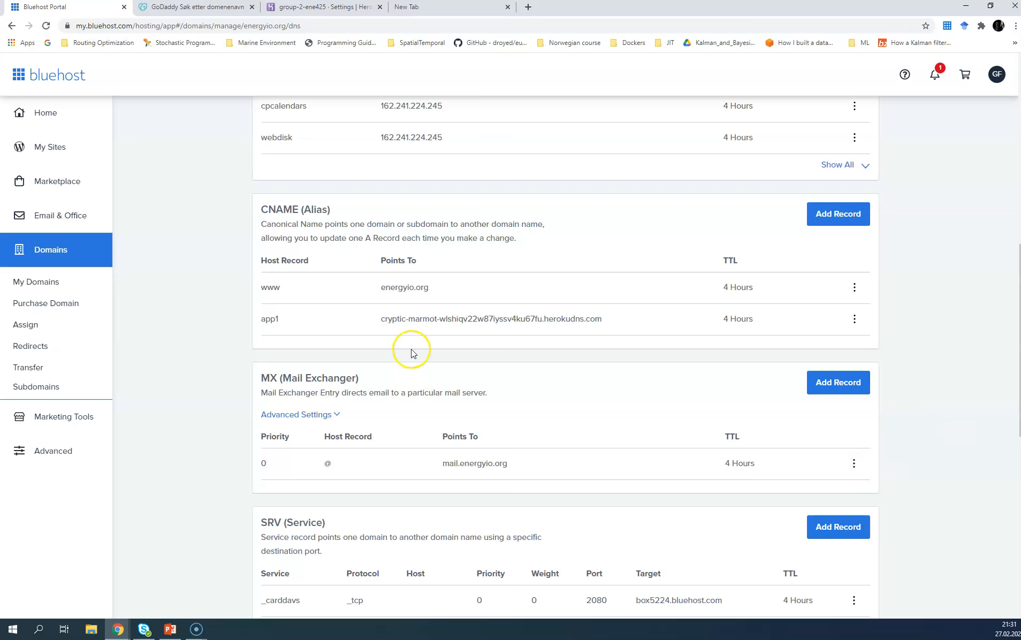
{"action": "scroll", "coordinate": [413, 348], "scroll_direction": "down", "scroll_amount": 5}
{"action": "scroll", "coordinate": [413, 353], "scroll_direction": "up", "scroll_amount": 4}
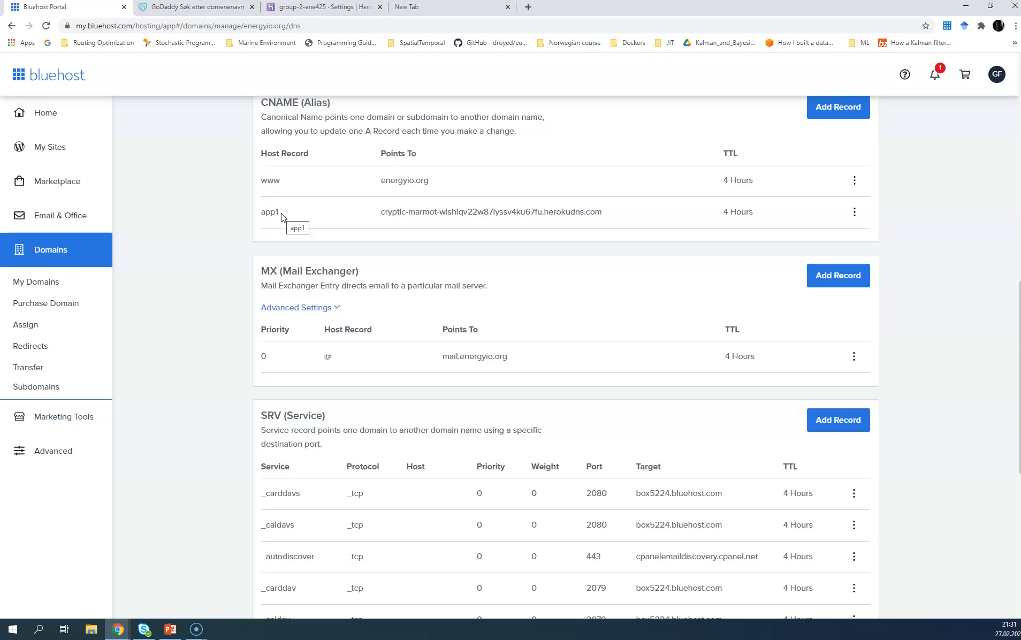
{"action": "left_click", "coordinate": [469, 8]}
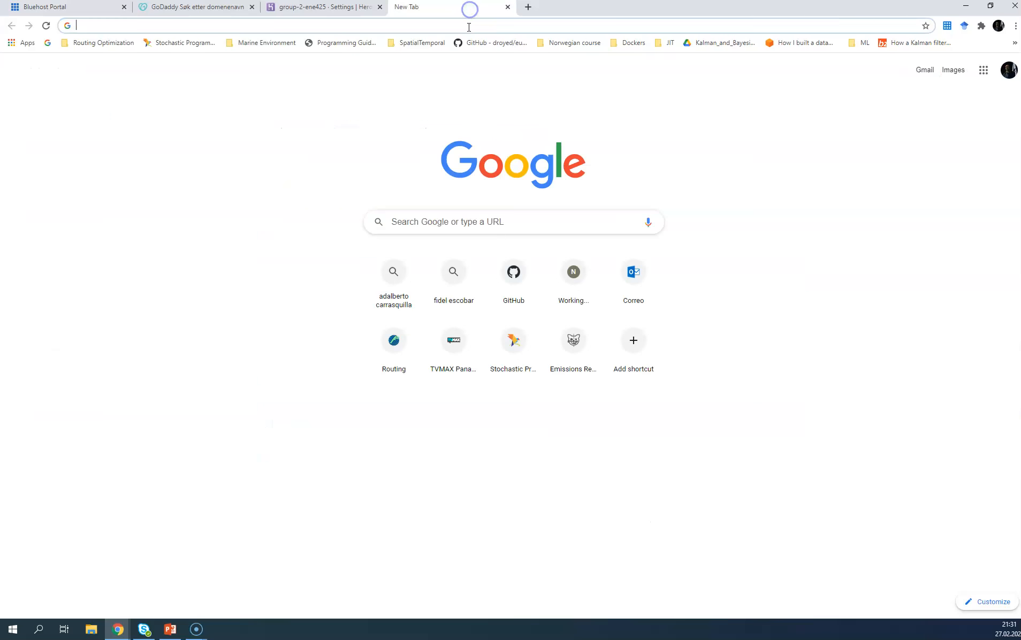
{"action": "left_click", "coordinate": [338, 7]}
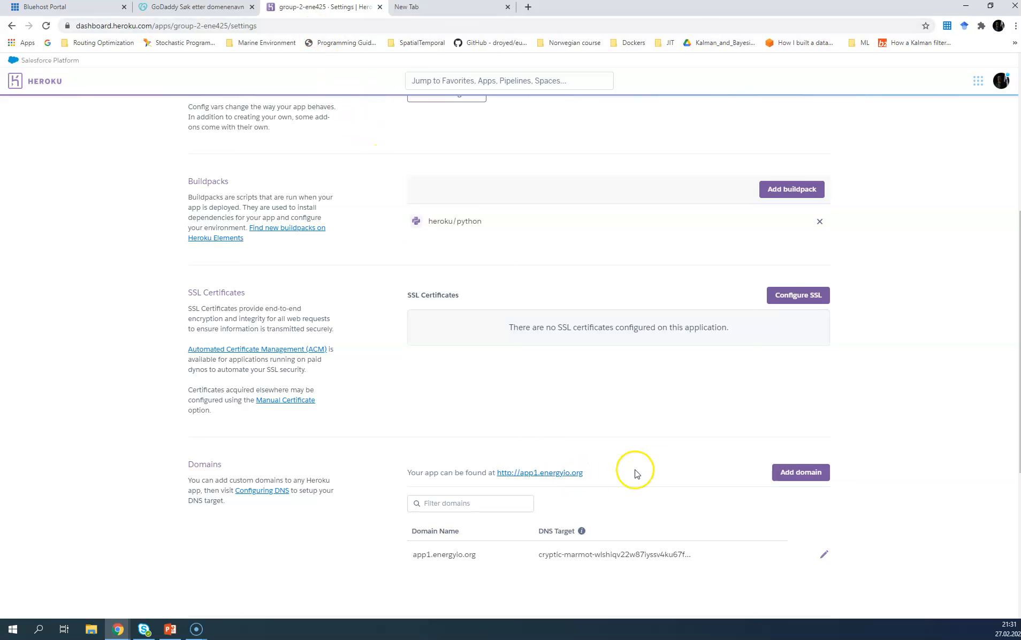
{"action": "left_click_drag", "start_coordinate": [581, 473], "coordinate": [496, 472]}
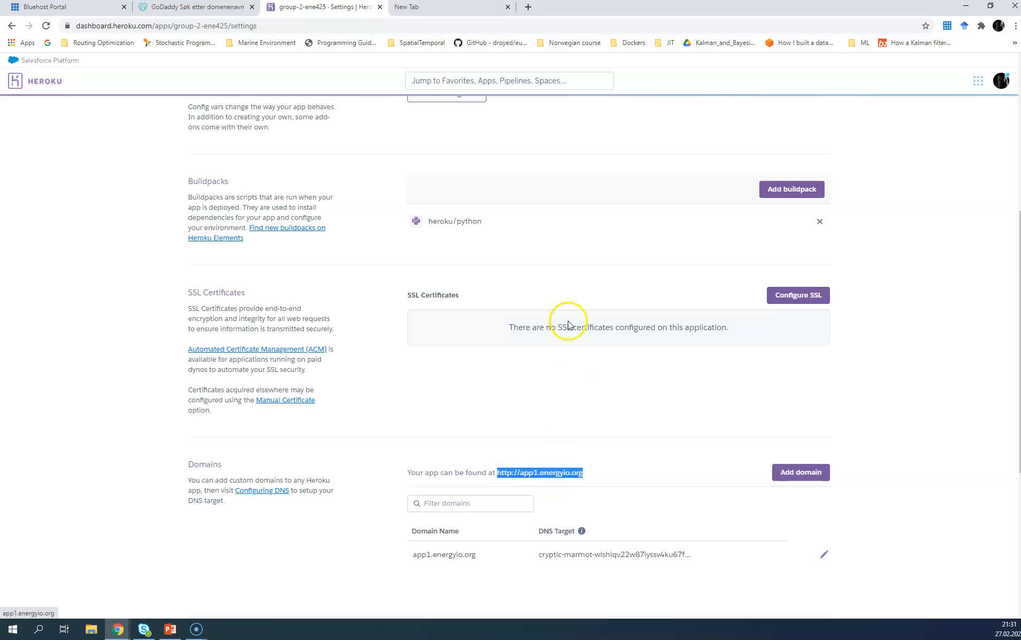
{"action": "left_click", "coordinate": [619, 441]}
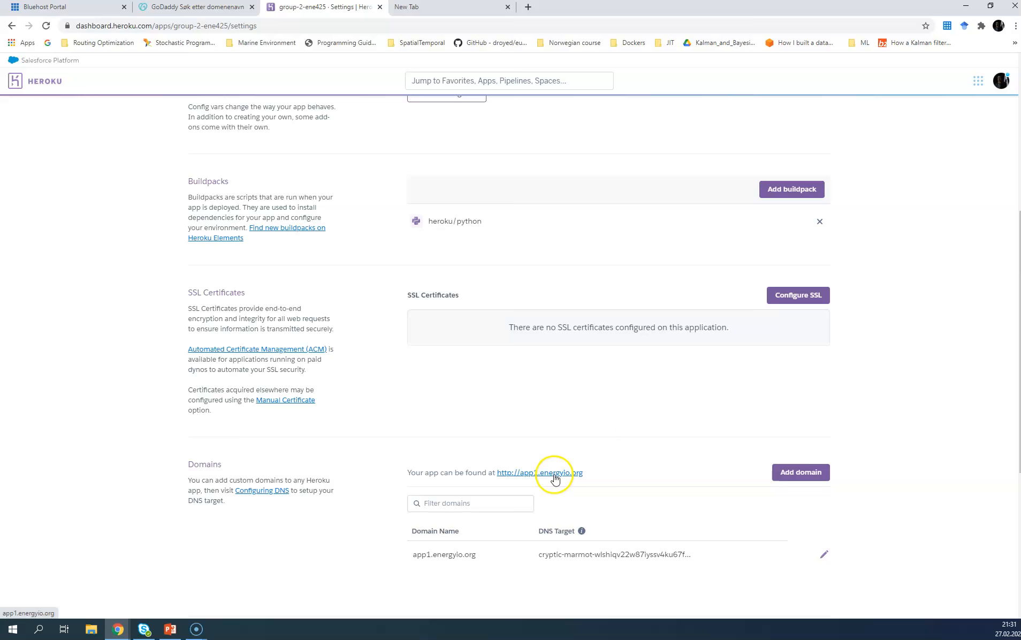
{"action": "left_click", "coordinate": [554, 474]}
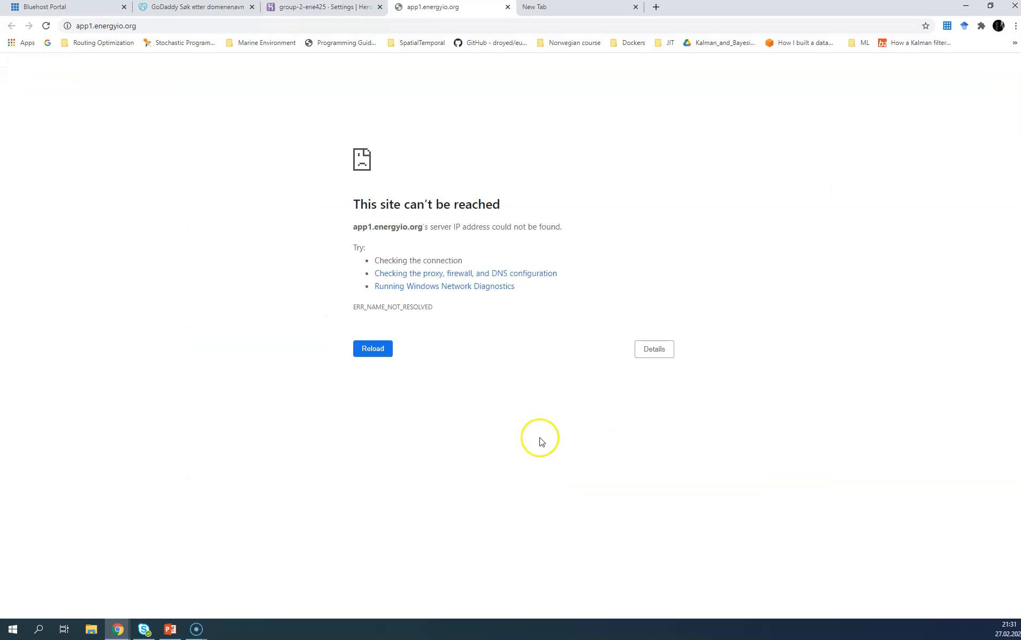
Close the unreachable app1.energyio.org tab
{"action": "left_click", "coordinate": [508, 6]}
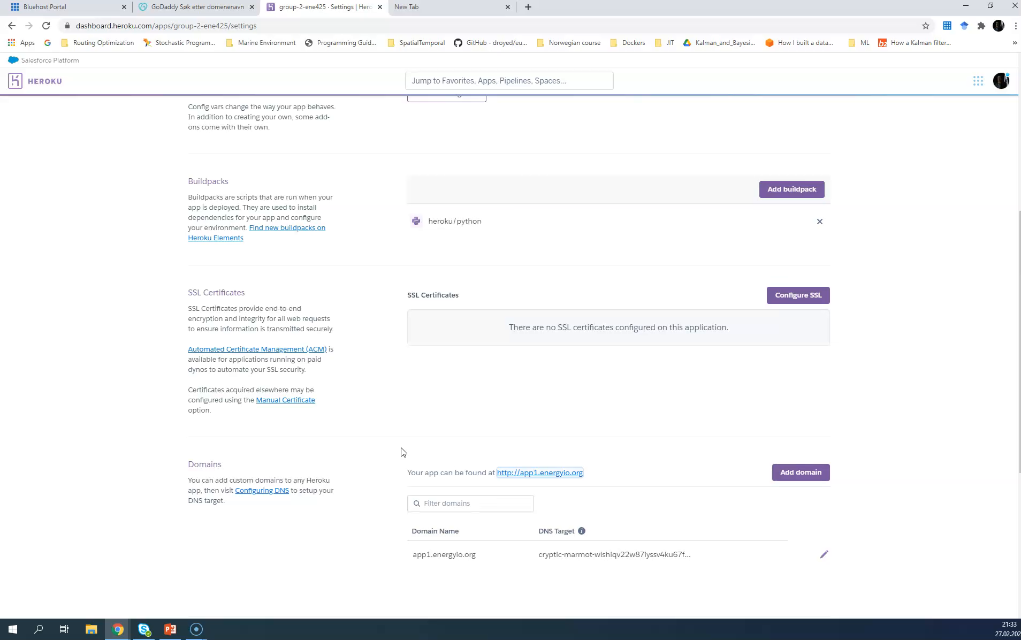
Choose Configure SSL in the group-2-ene425 SSL Certificates section
{"action": "left_click", "coordinate": [800, 298]}
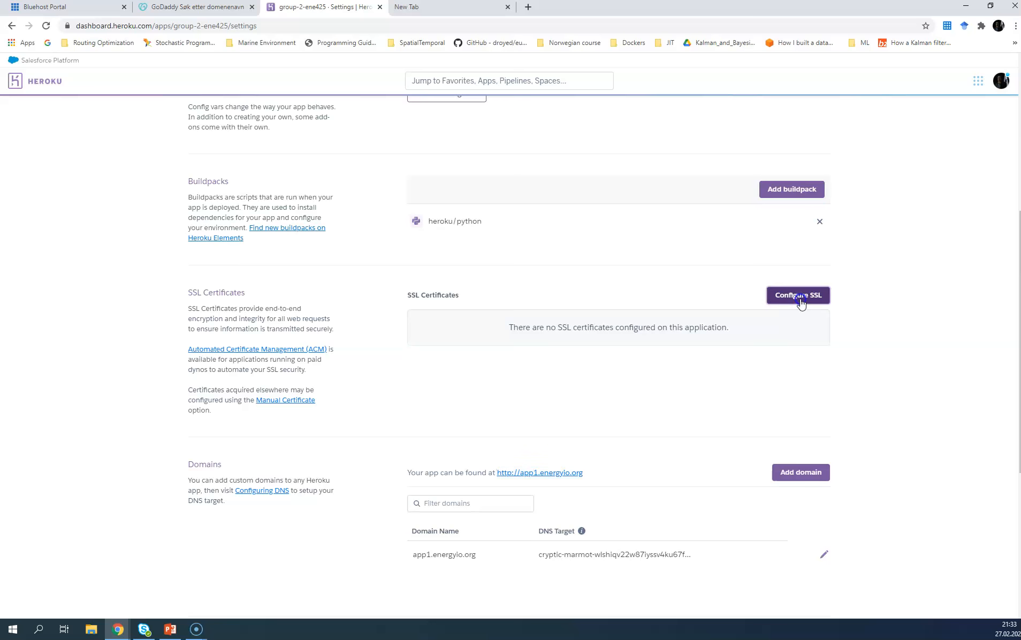